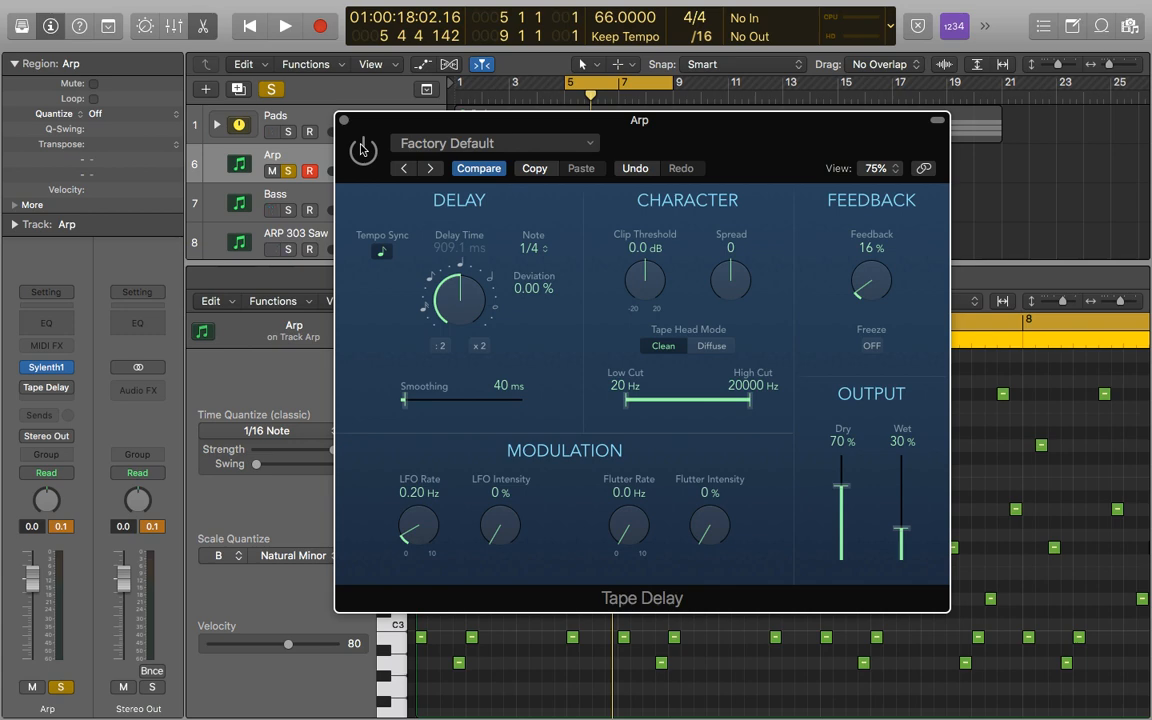
Audition the Arp track with Tape Delay bypassed, and set the delay's output to 100% dry and 80% wet.
key(space)
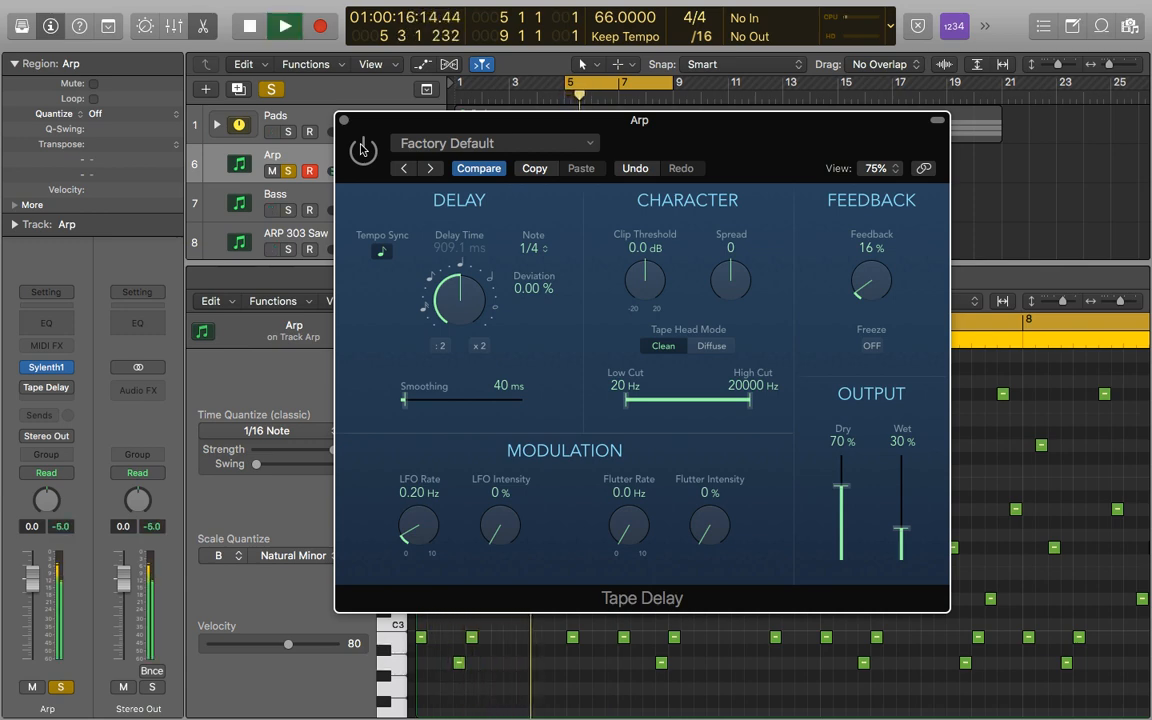
key(space)
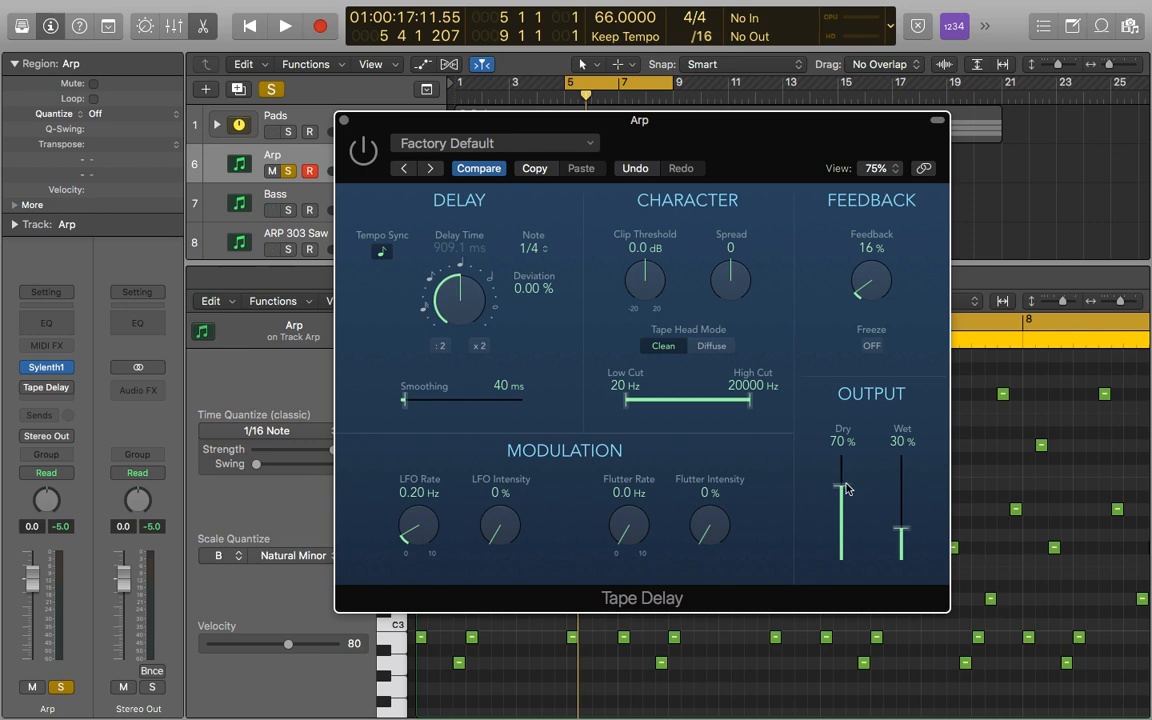
drag(846, 488, 845, 435)
drag(904, 530, 908, 480)
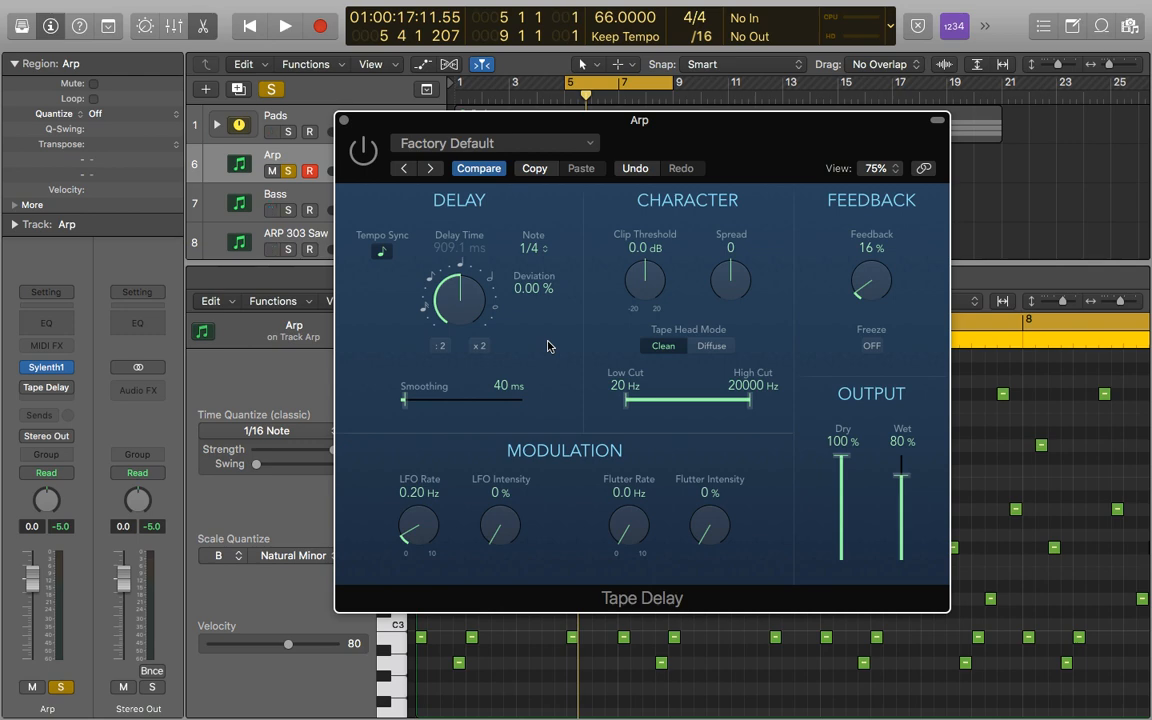
Try an unsynced delay time of about 2194 ms and turn tempo sync back on.
click(381, 250)
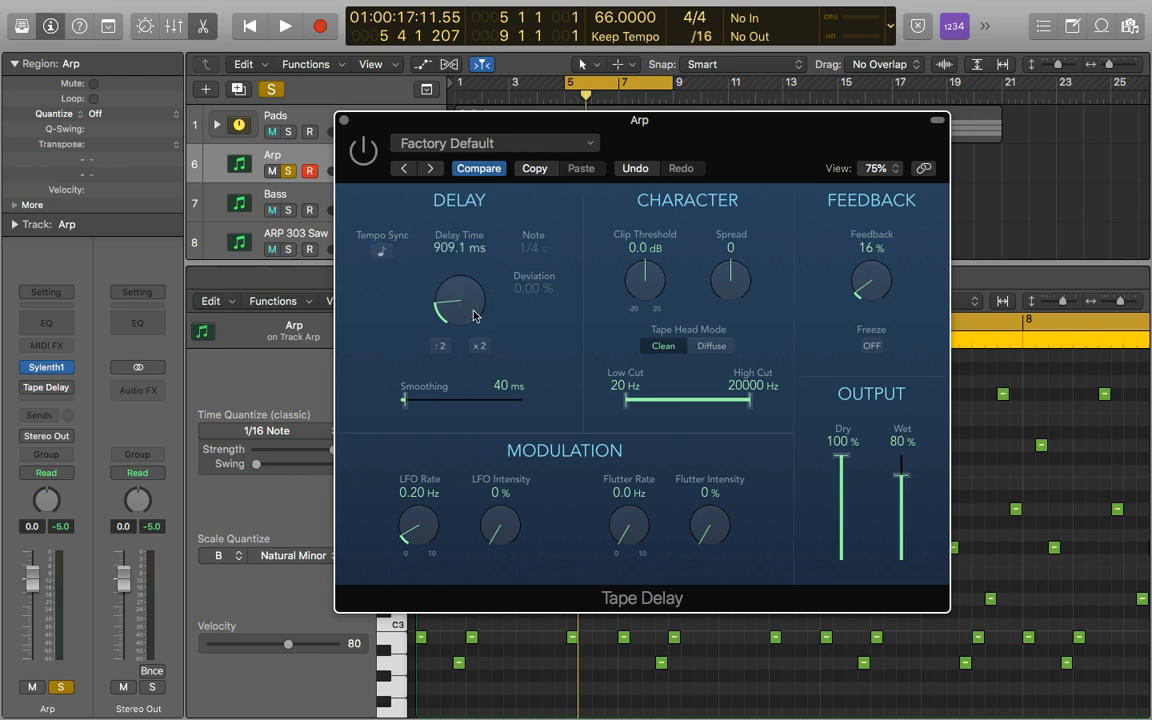
drag(480, 286, 459, 241)
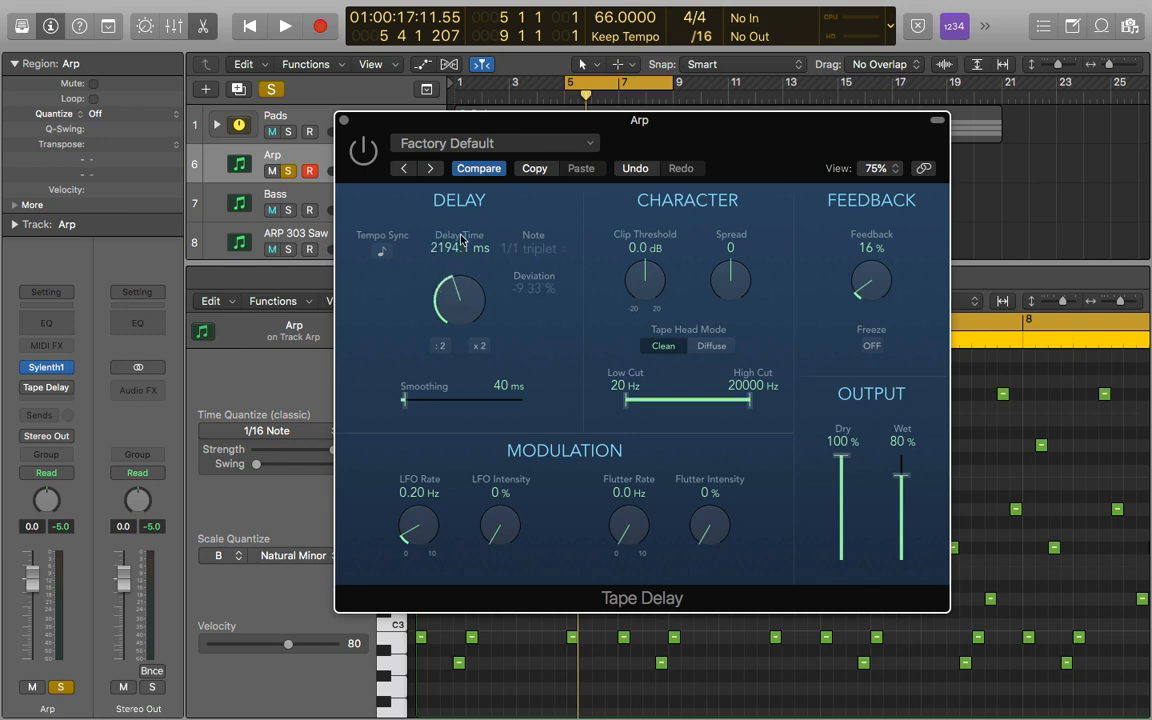
click(385, 253)
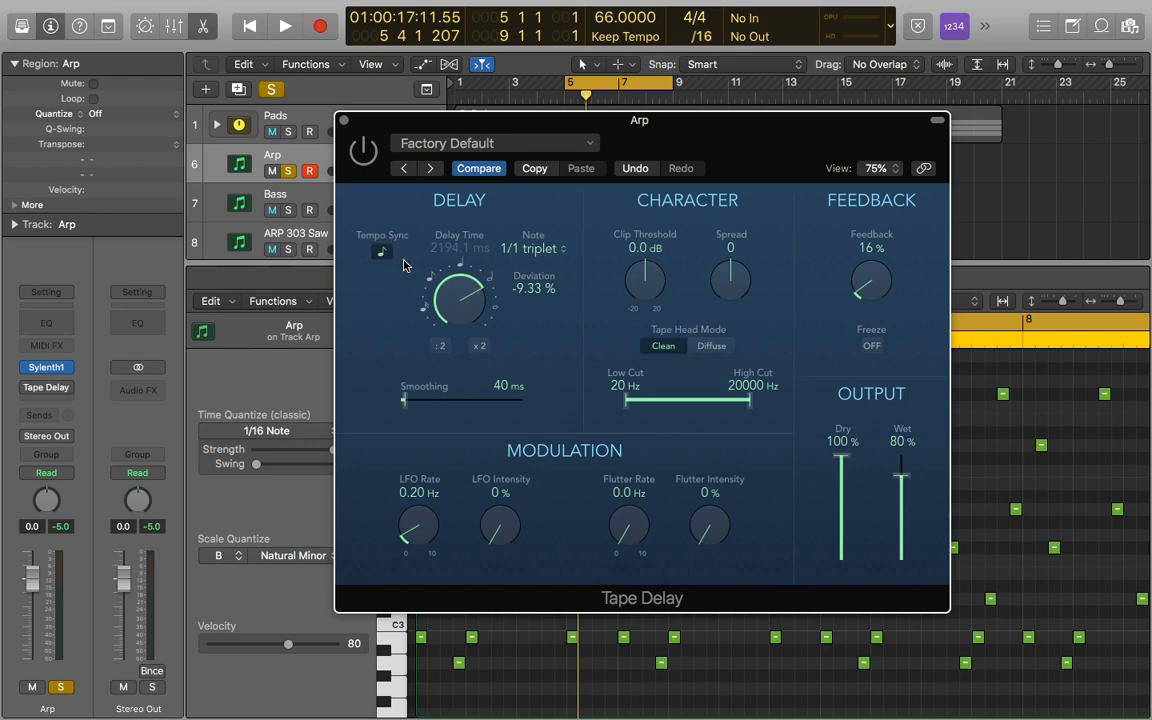
Set the synced delay note to 1/8 and try out the deviation before resetting it to 0.00%.
click(537, 248)
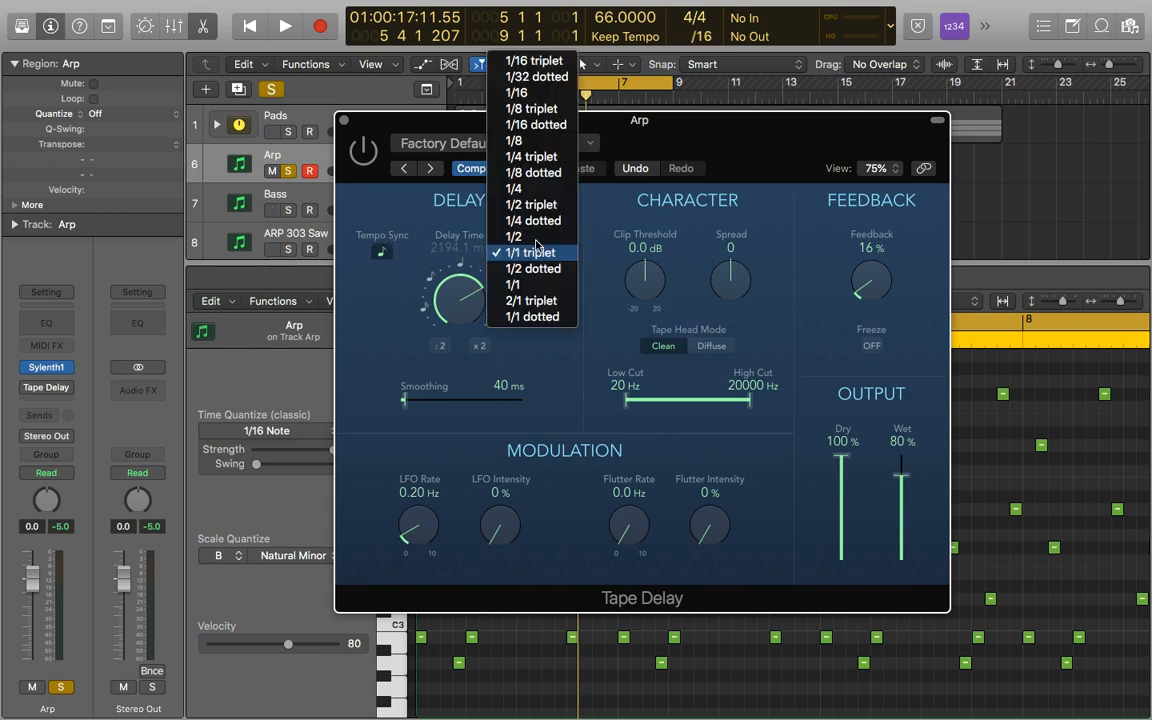
click(529, 143)
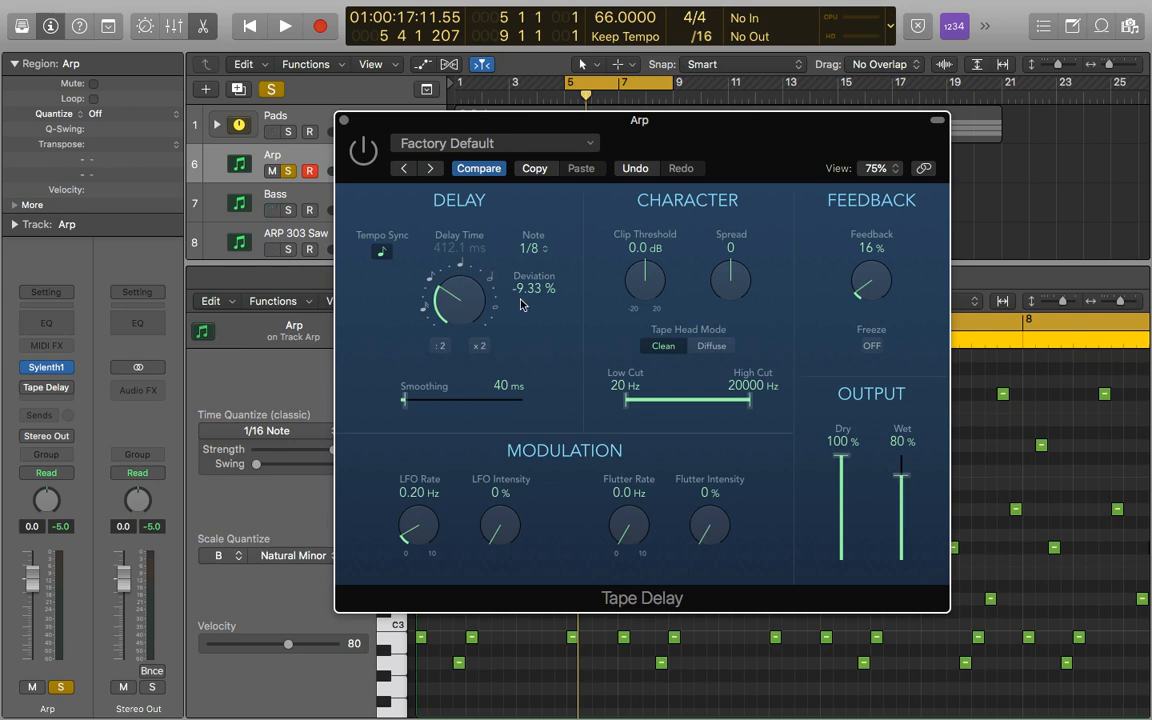
drag(520, 304, 537, 255)
alt+click(531, 292)
alt+click(540, 289)
drag(545, 290, 547, 263)
alt+click(525, 289)
Double the delay time up to a 1/2 note, and halve it repeatedly down to a 1/16 note.
click(482, 347)
click(482, 347)
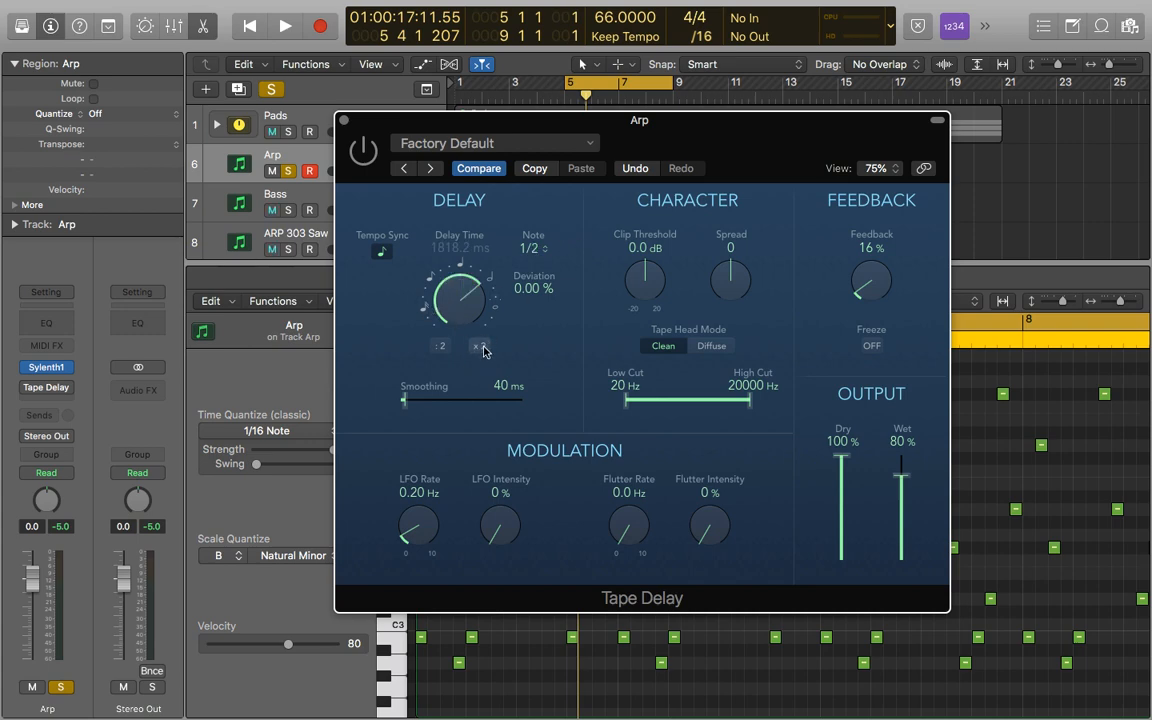
click(439, 347)
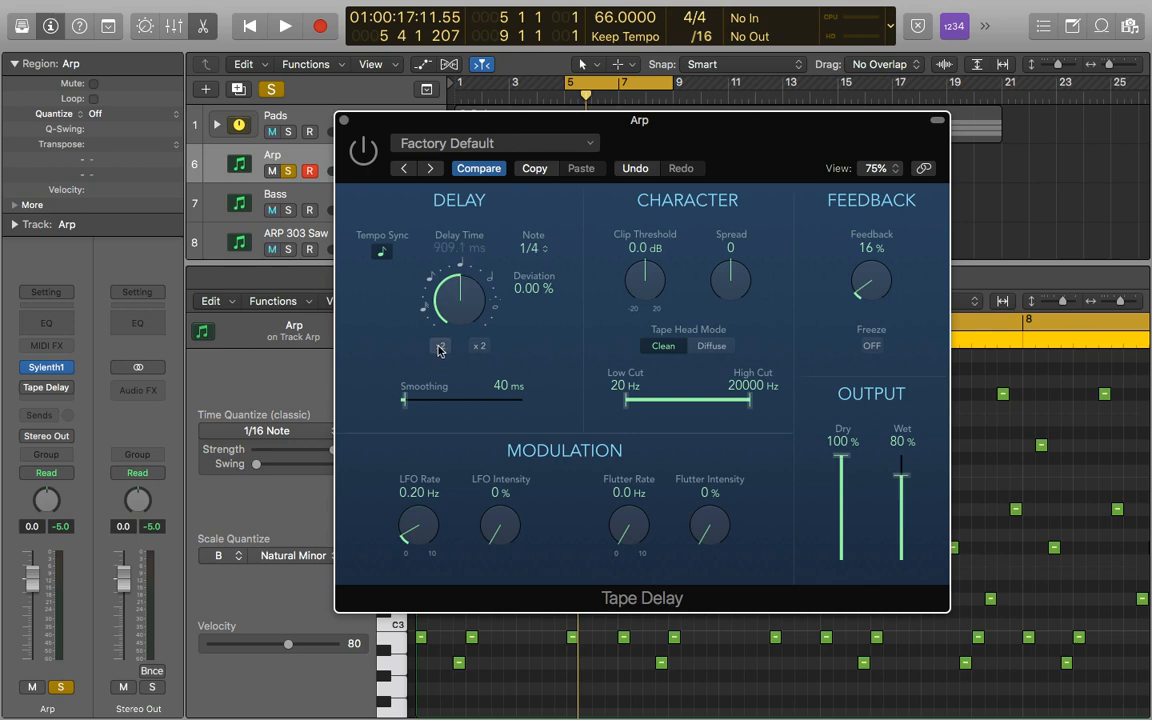
click(439, 347)
click(439, 347)
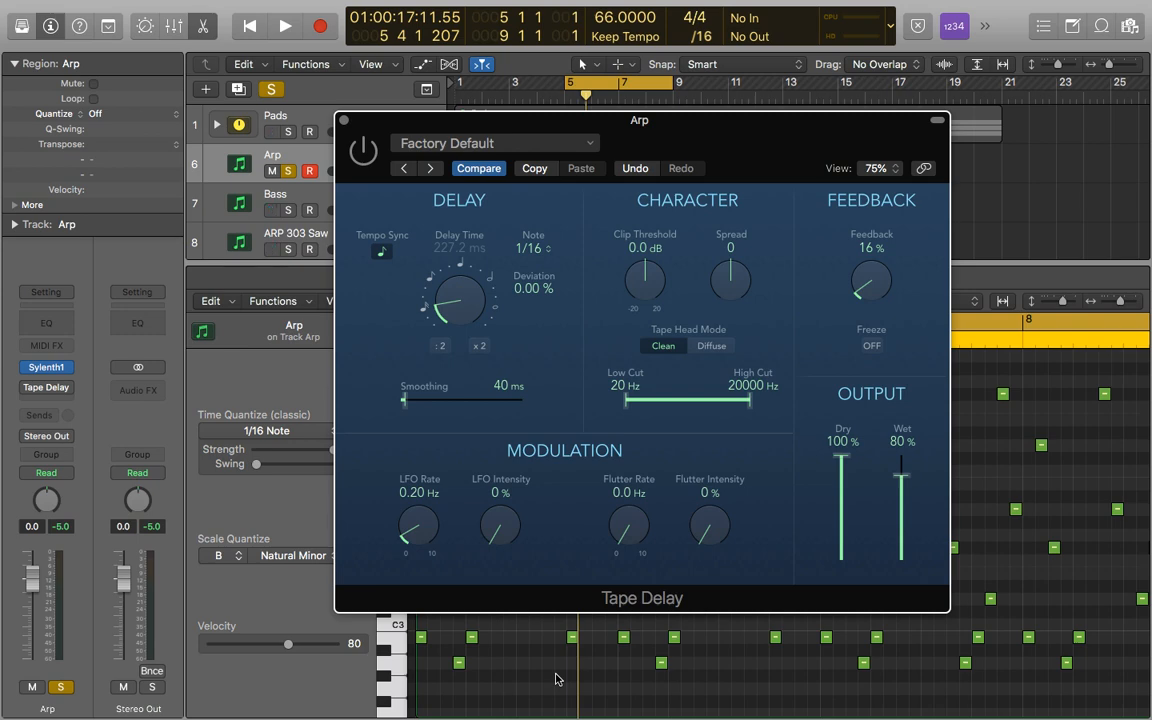
Turn on the Tape Delay effect and audition the Arp track with it.
click(364, 152)
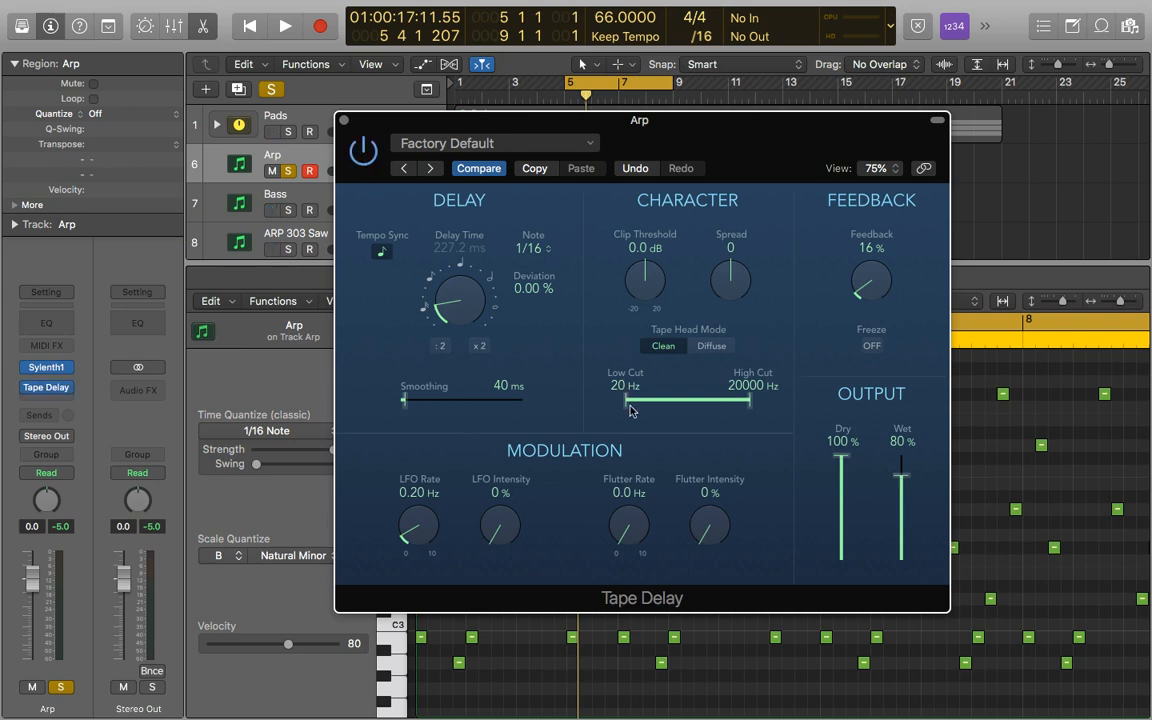
key(space)
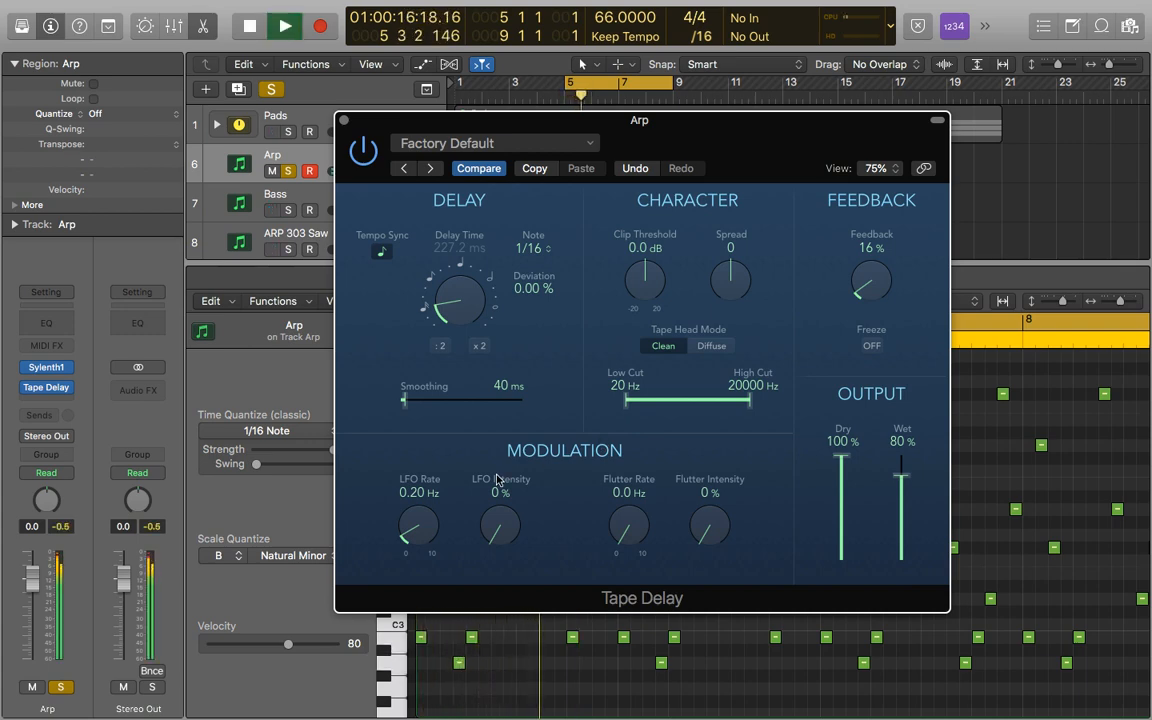
key(space)
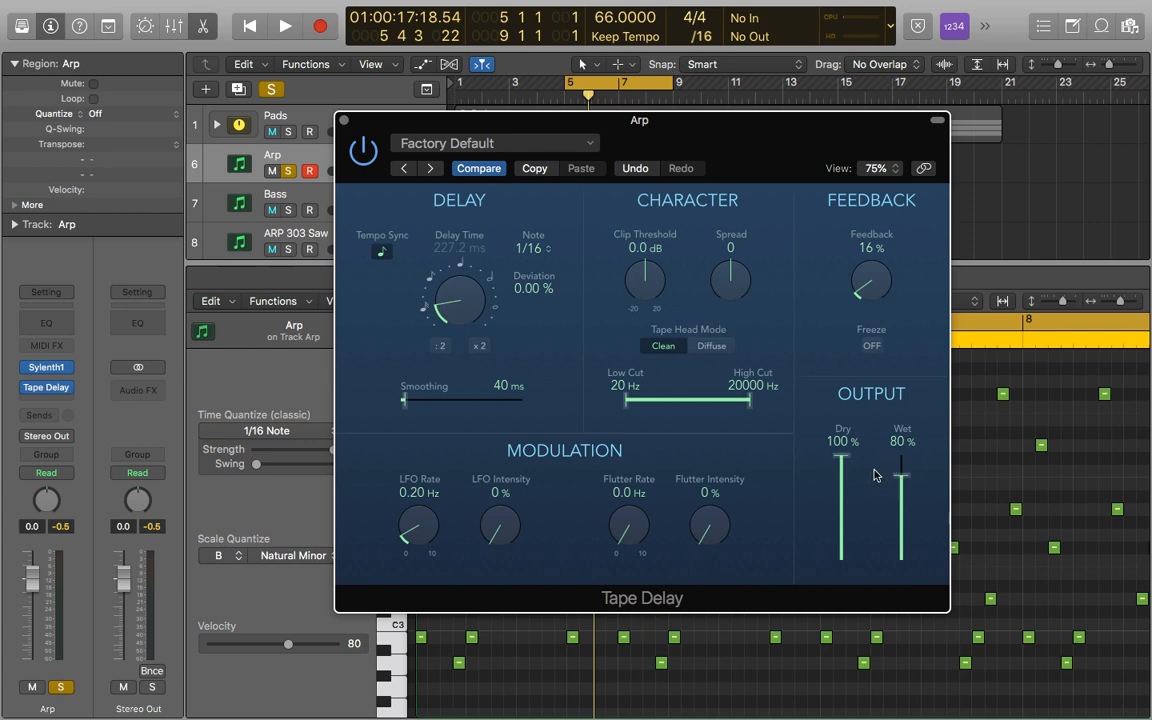
Isolate the delay signal with 0% dry and 100% wet, and lower the clip threshold to -12.2 dB during playback.
drag(901, 476, 810, 716)
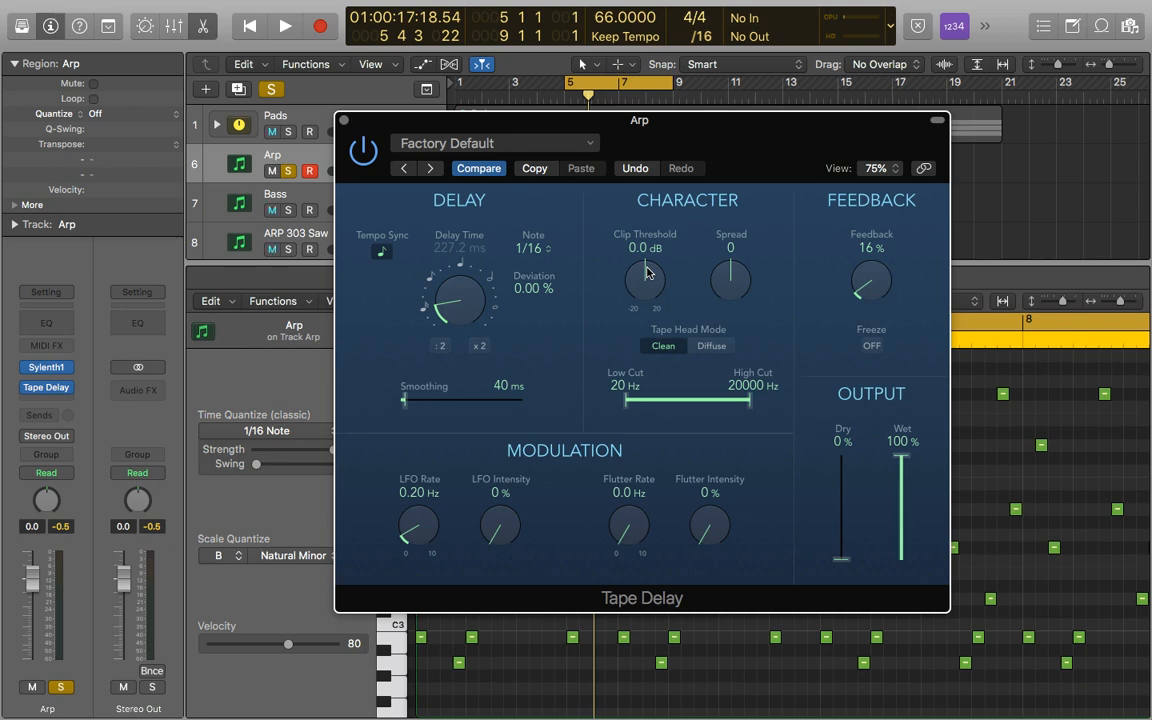
key(space)
drag(645, 278, 640, 348)
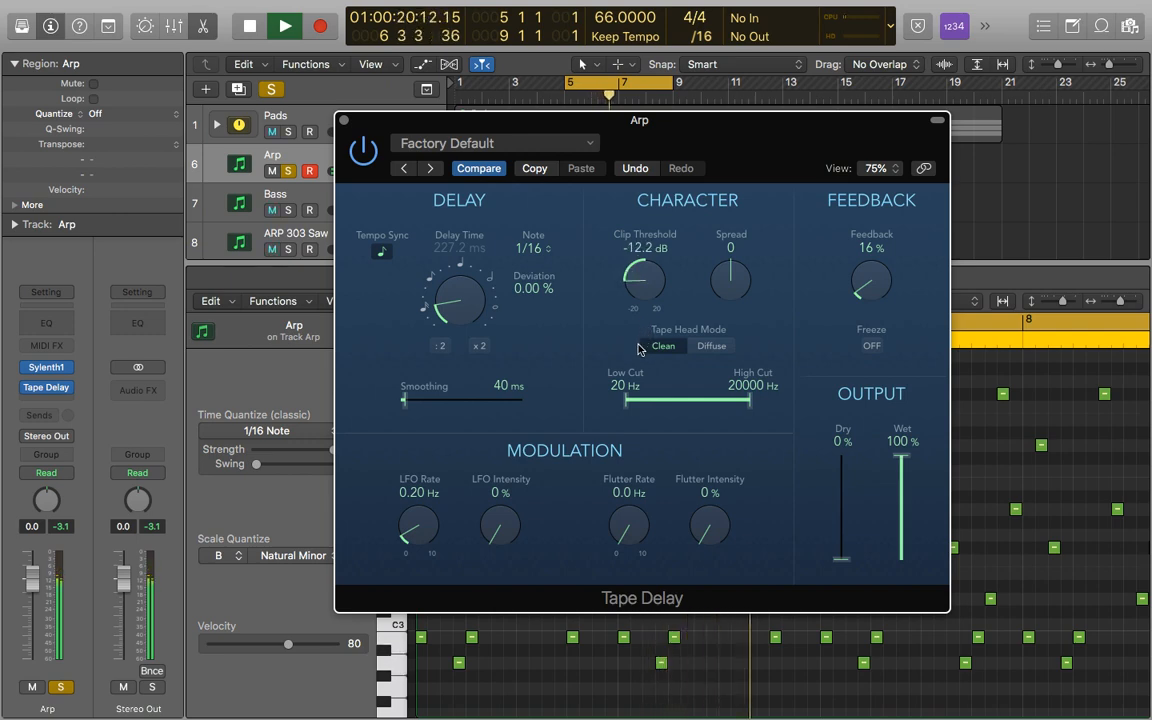
key(space)
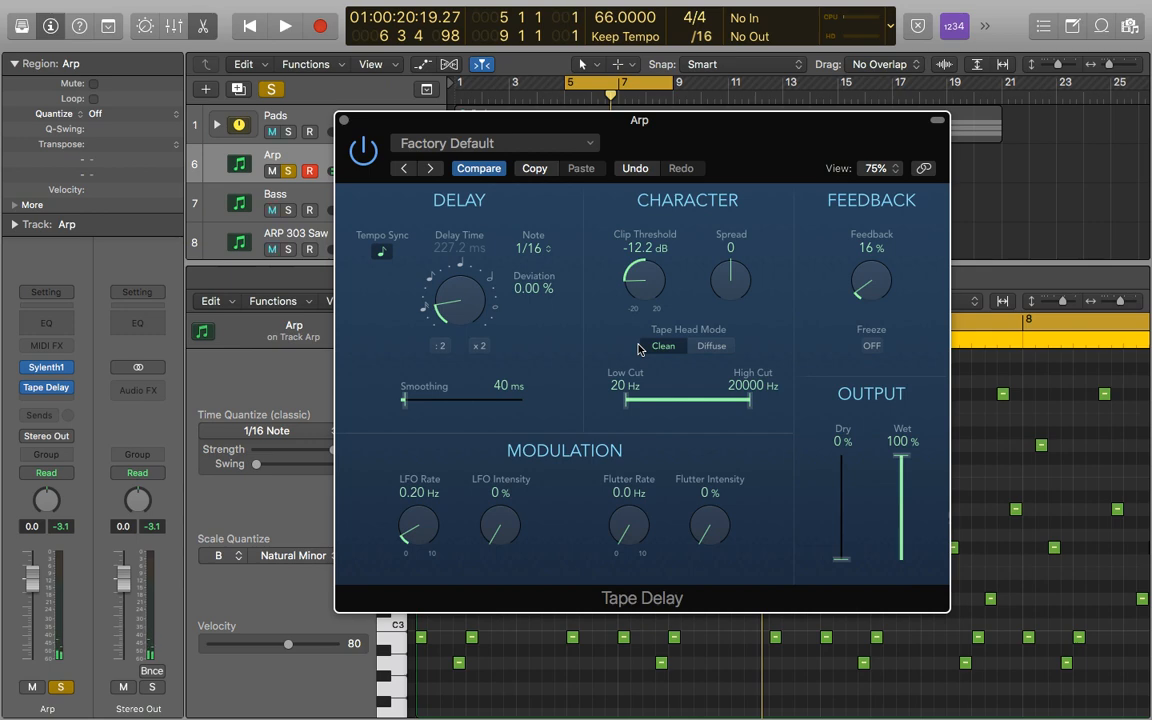
Play the arp again while lowering the clip threshold to its -20 dB minimum.
key(space)
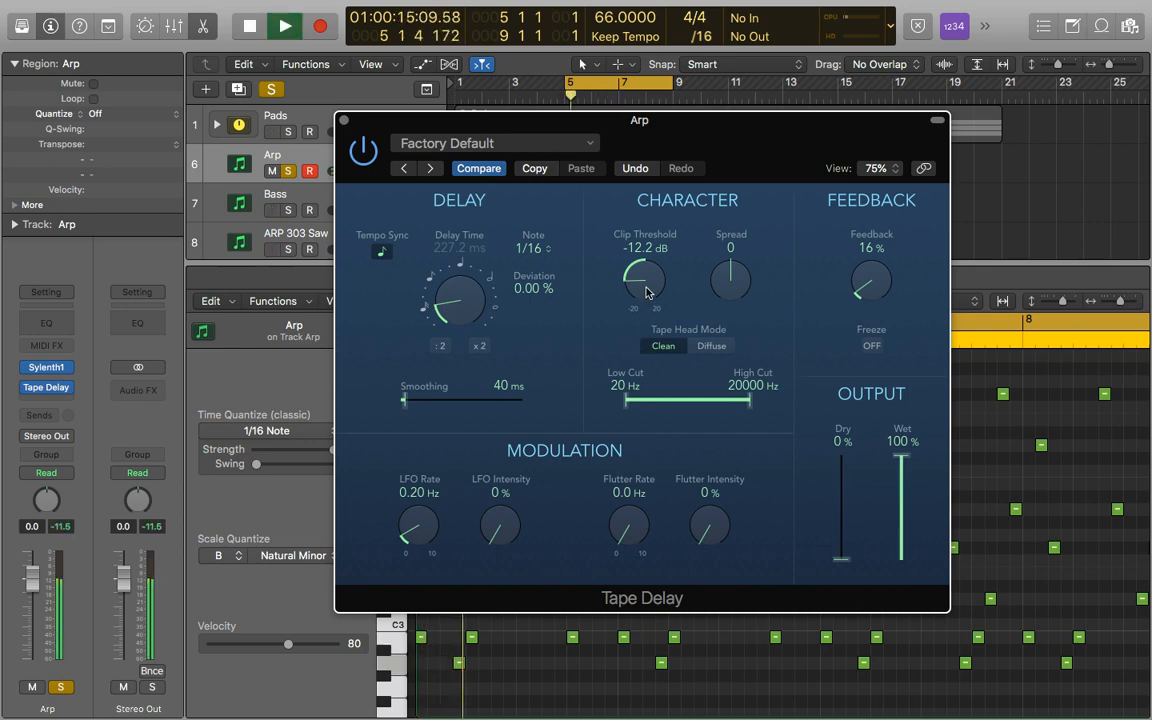
drag(644, 290, 652, 347)
key(space)
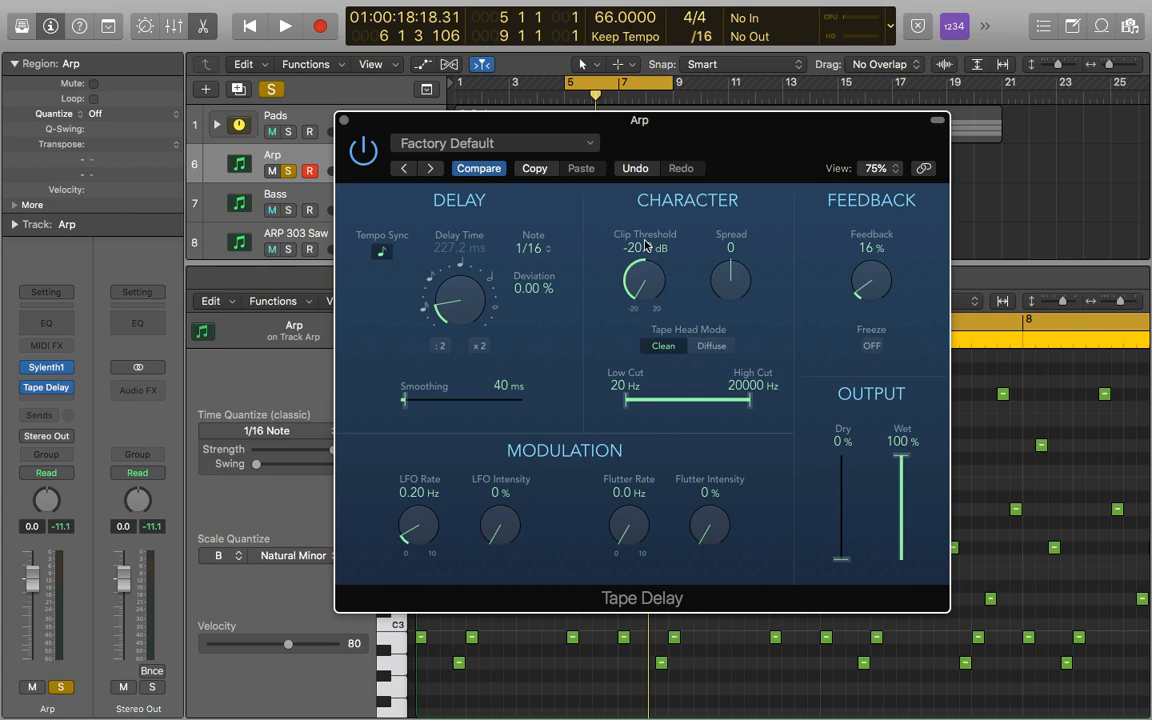
Reset the clip threshold to its default and lower it to -5.8 dB.
alt+click(641, 281)
mouse_move(646, 281)
mouse_down()
mouse_move(649, 271)
mouse_move(646, 284)
mouse_up()
alt+click(648, 280)
drag(649, 273, 650, 304)
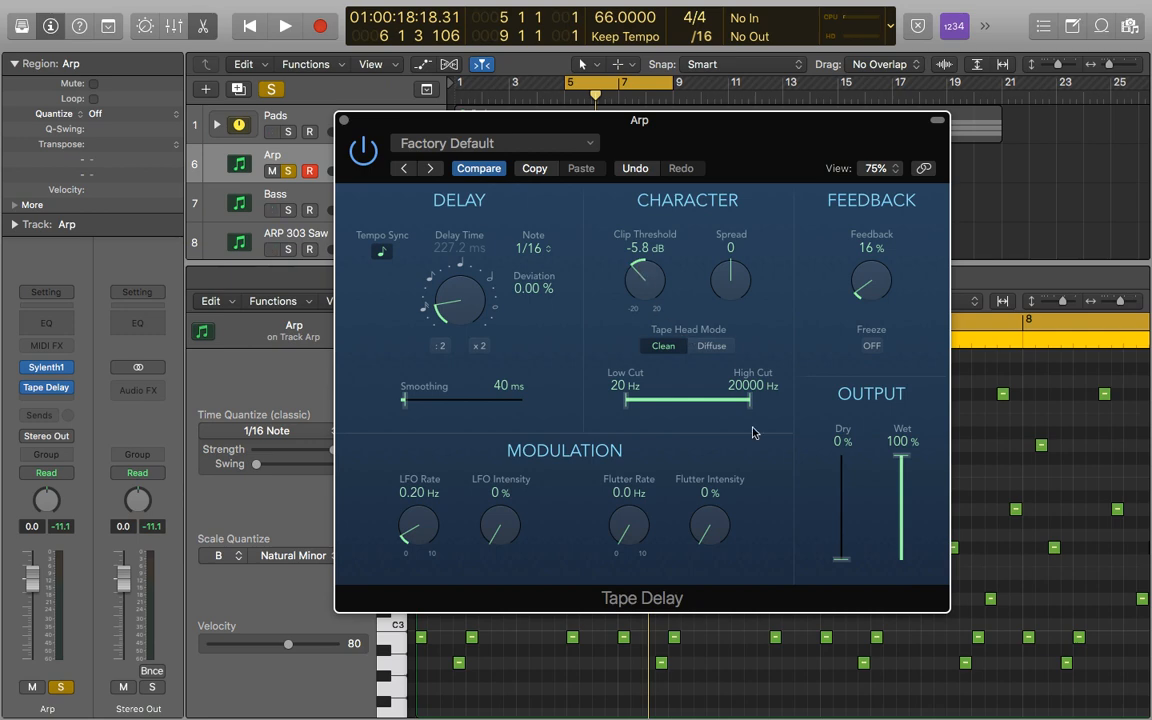
Bring the output back to 100% dry and 80% wet, and audition a clip threshold of -10.2 dB.
drag(841, 558, 900, 482)
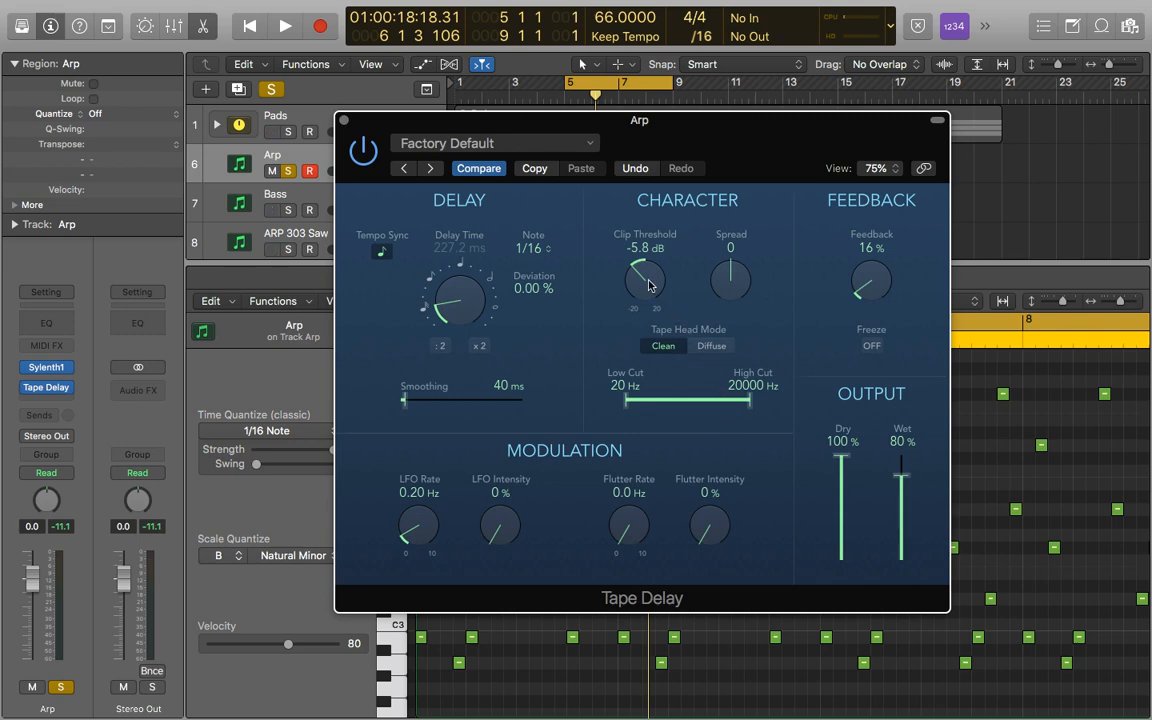
drag(645, 283, 650, 294)
key(space)
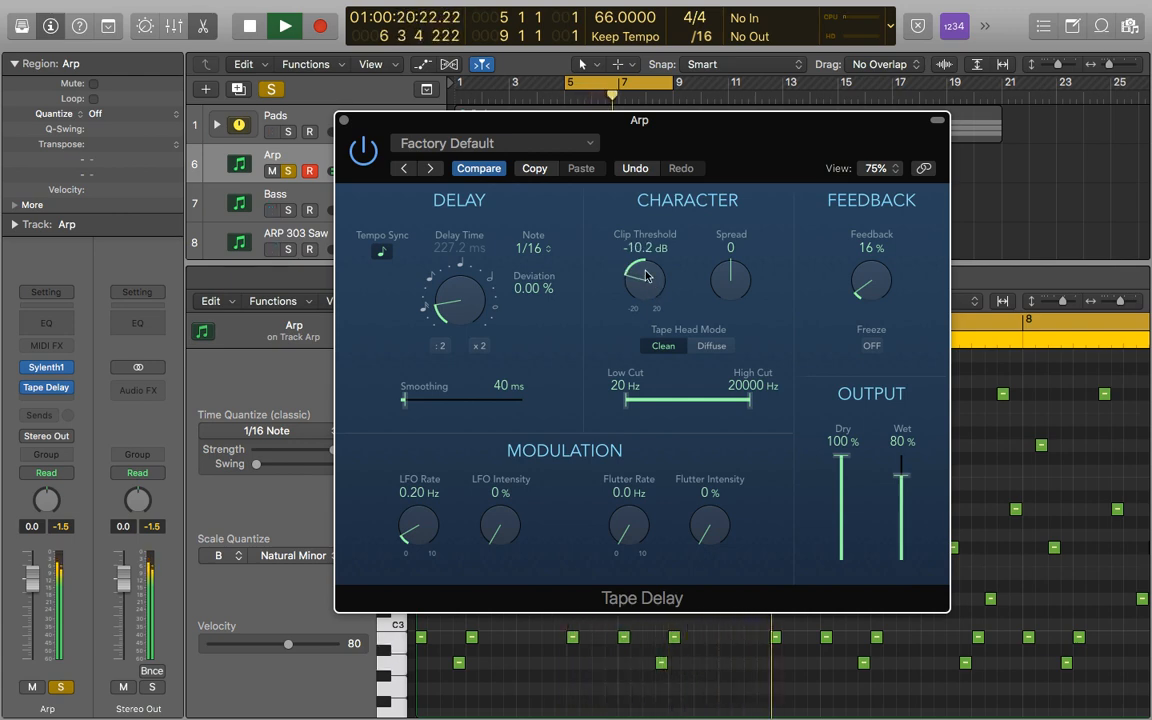
key(space)
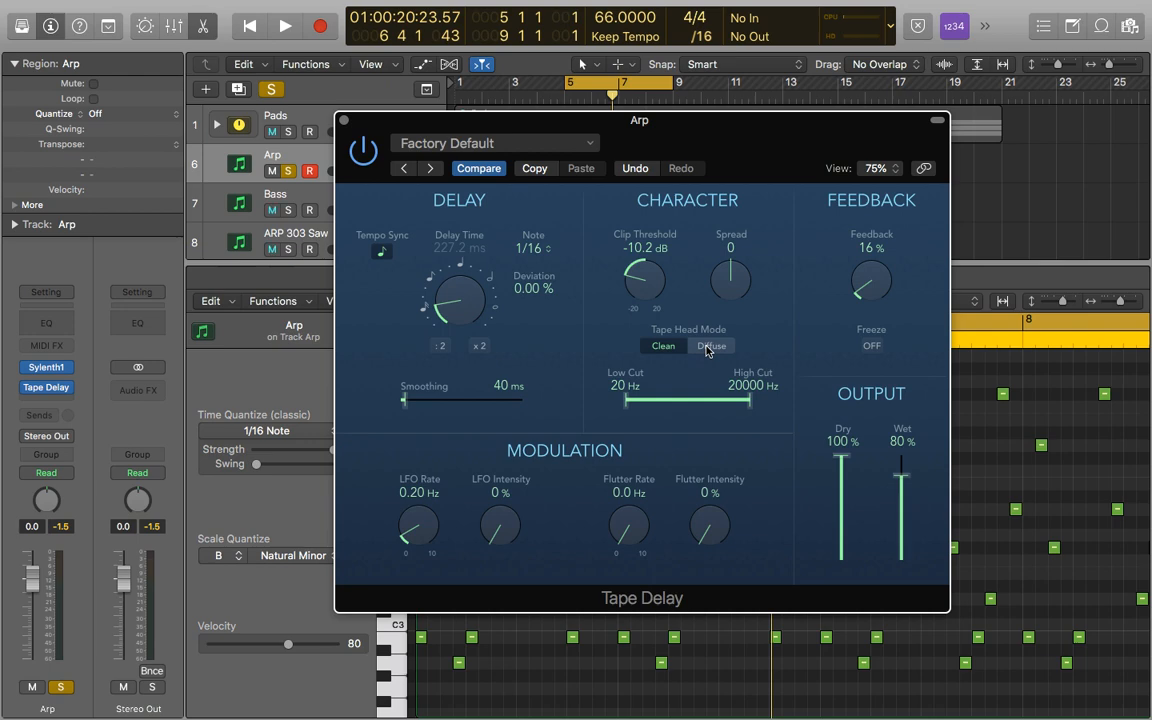
Switch the tape head mode to Diffuse and compare it with Clean during playback with the dry level at 0%.
key(space)
click(709, 346)
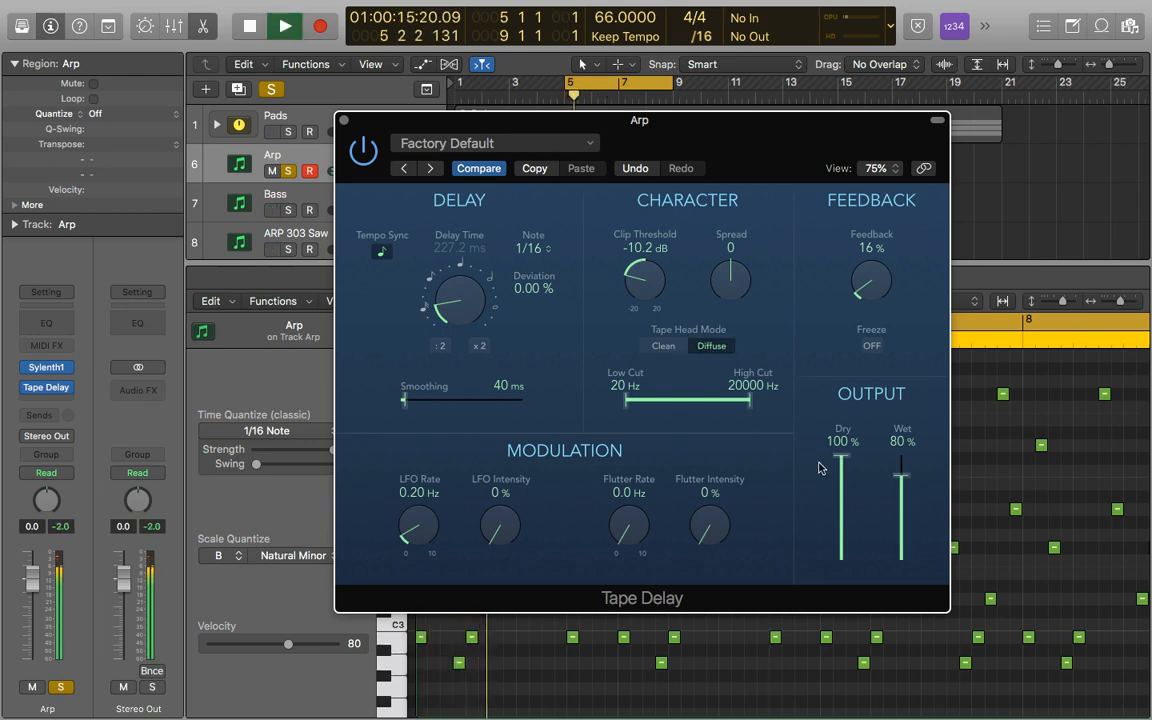
drag(840, 464, 838, 712)
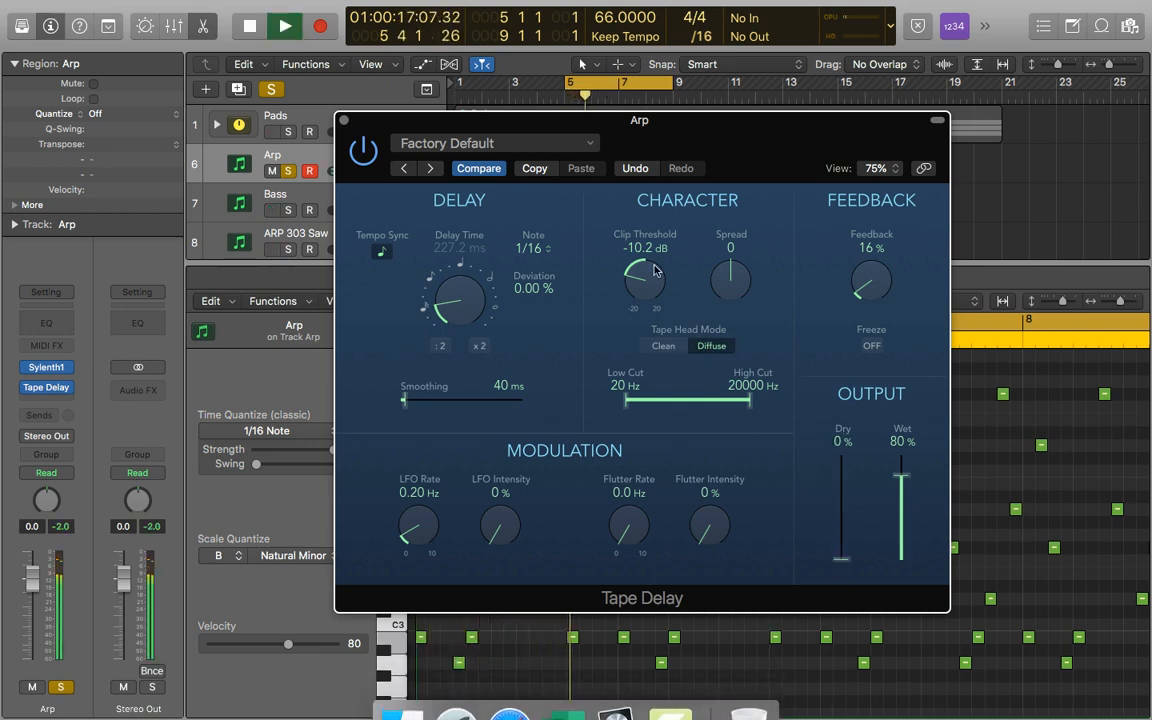
click(664, 346)
click(706, 346)
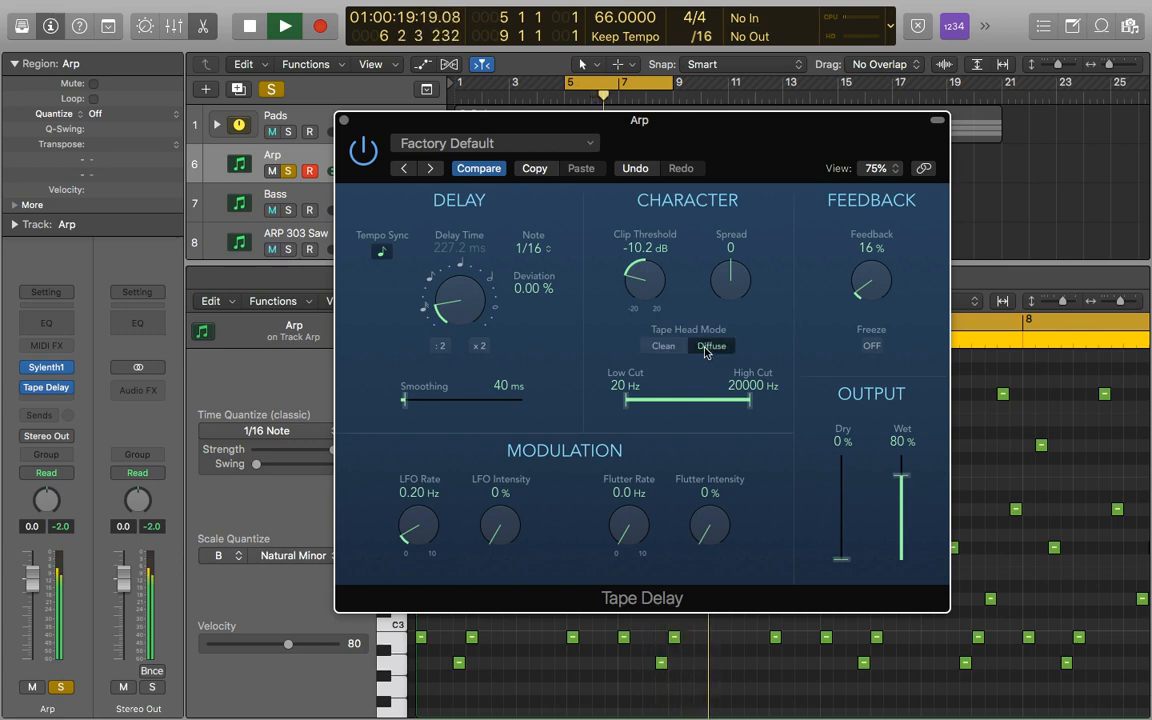
key(space)
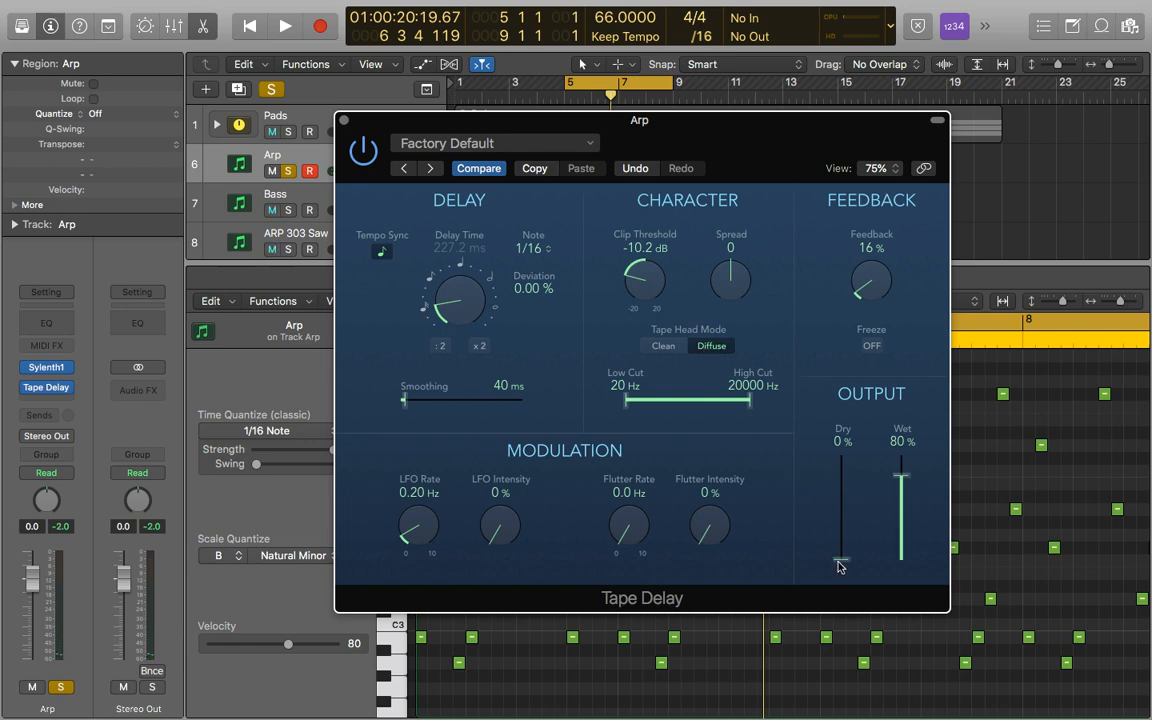
Set the output to 100% dry and 75% wet, and audition the delay filtered with a 230 Hz low cut and 11200 Hz high cut.
drag(840, 563, 846, 393)
drag(901, 476, 901, 490)
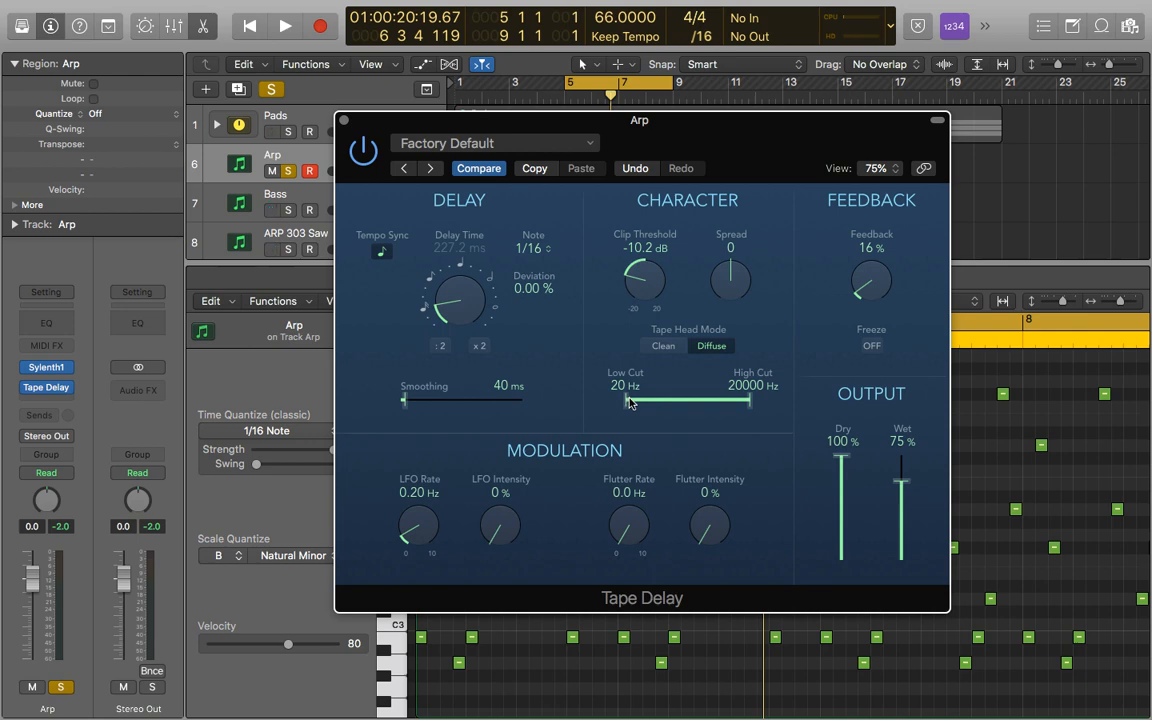
drag(630, 402, 670, 402)
key(space)
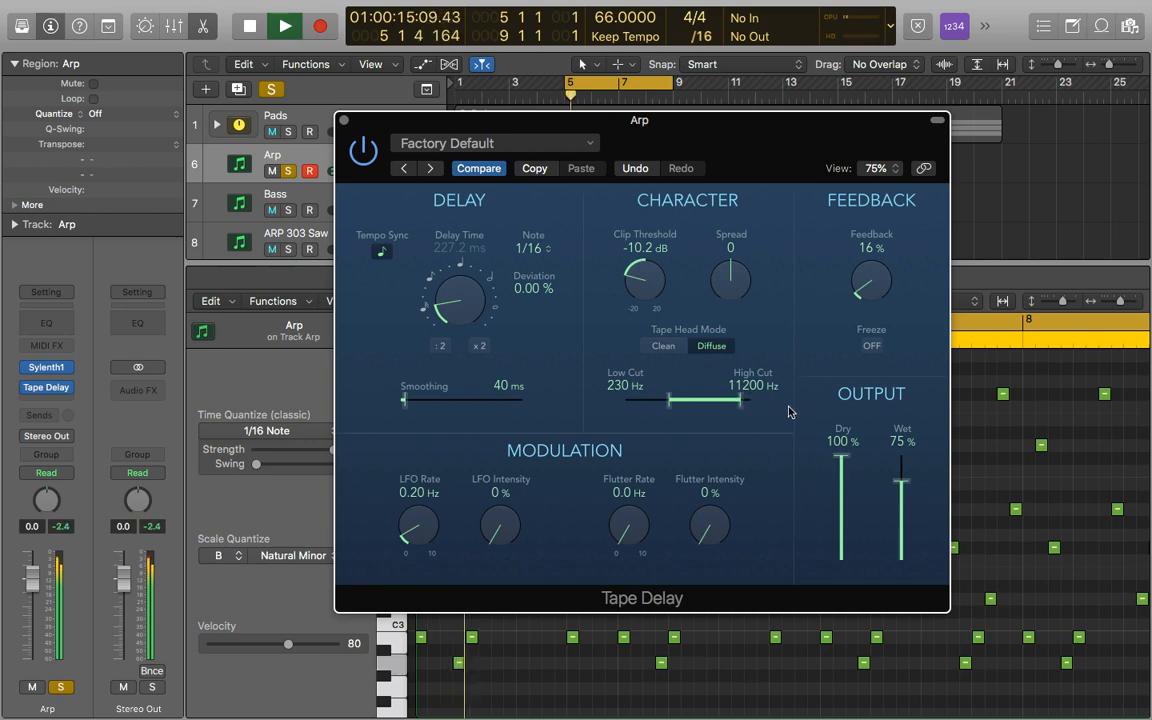
Mute the dry signal and adjust the filter during playback to an 870 Hz low cut and 20000 Hz high cut.
drag(841, 457, 841, 535)
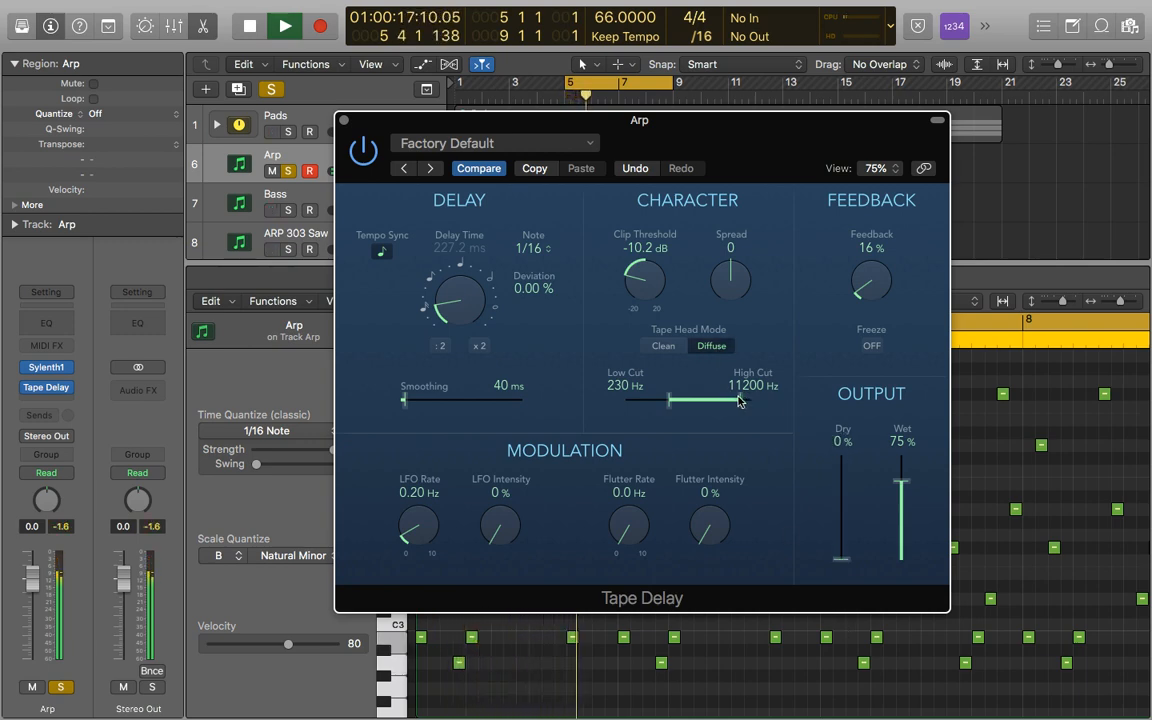
mouse_move(740, 400)
mouse_down()
mouse_move(645, 400)
mouse_move(722, 404)
mouse_up()
drag(641, 403, 792, 403)
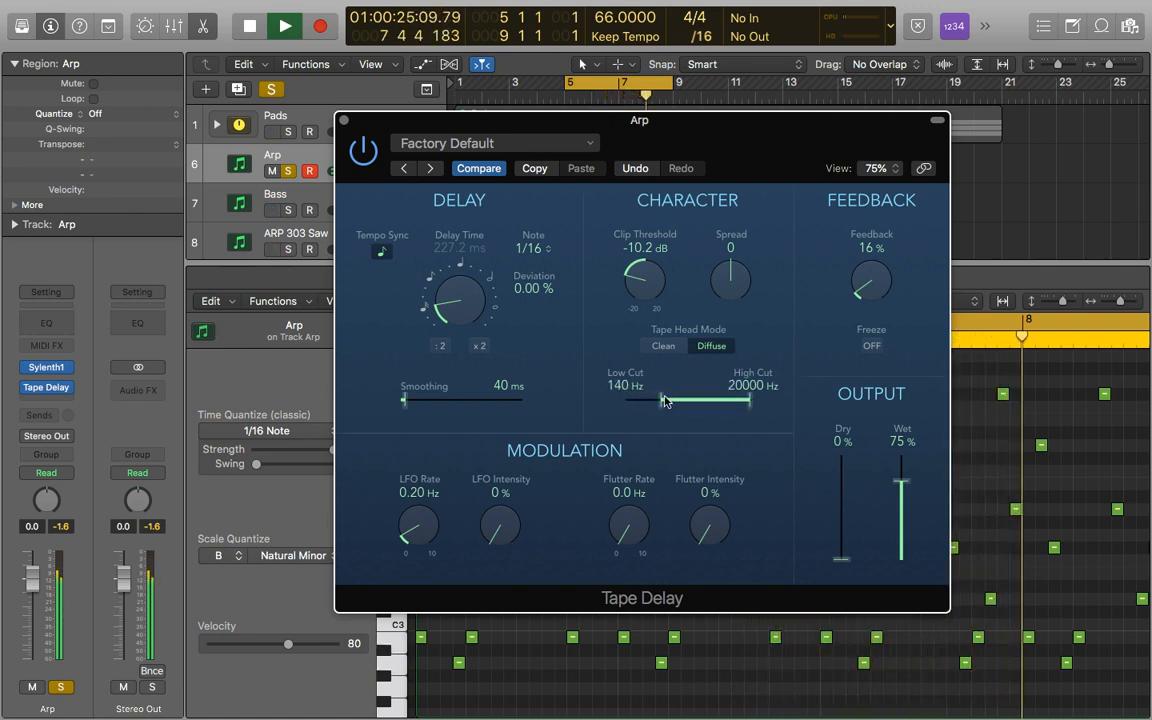
drag(663, 400, 695, 404)
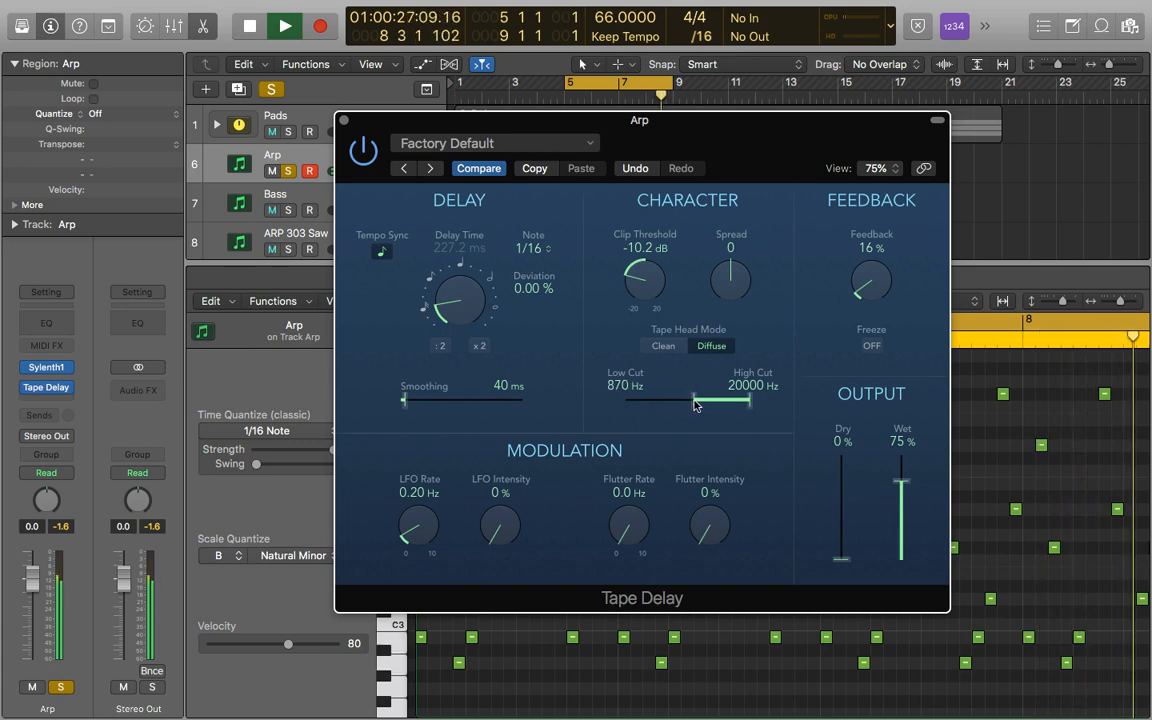
key(space)
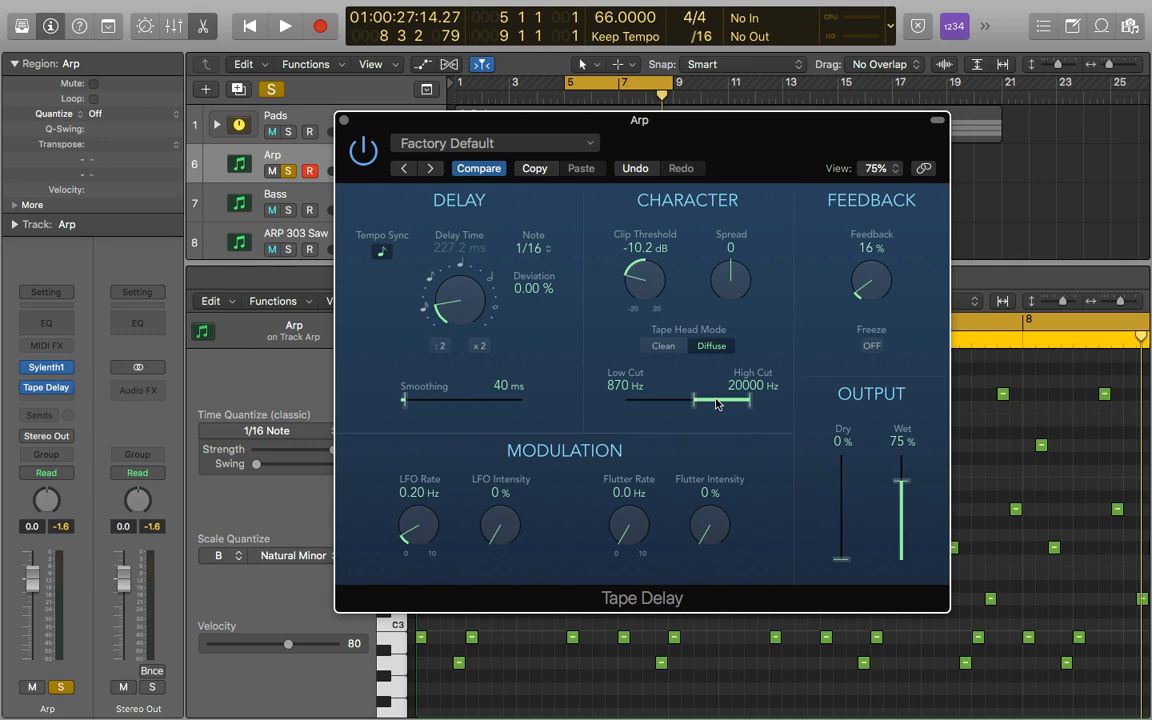
Raise the dry level to 100%, set the feedback to 100%, and play the arp.
drag(828, 548, 815, 516)
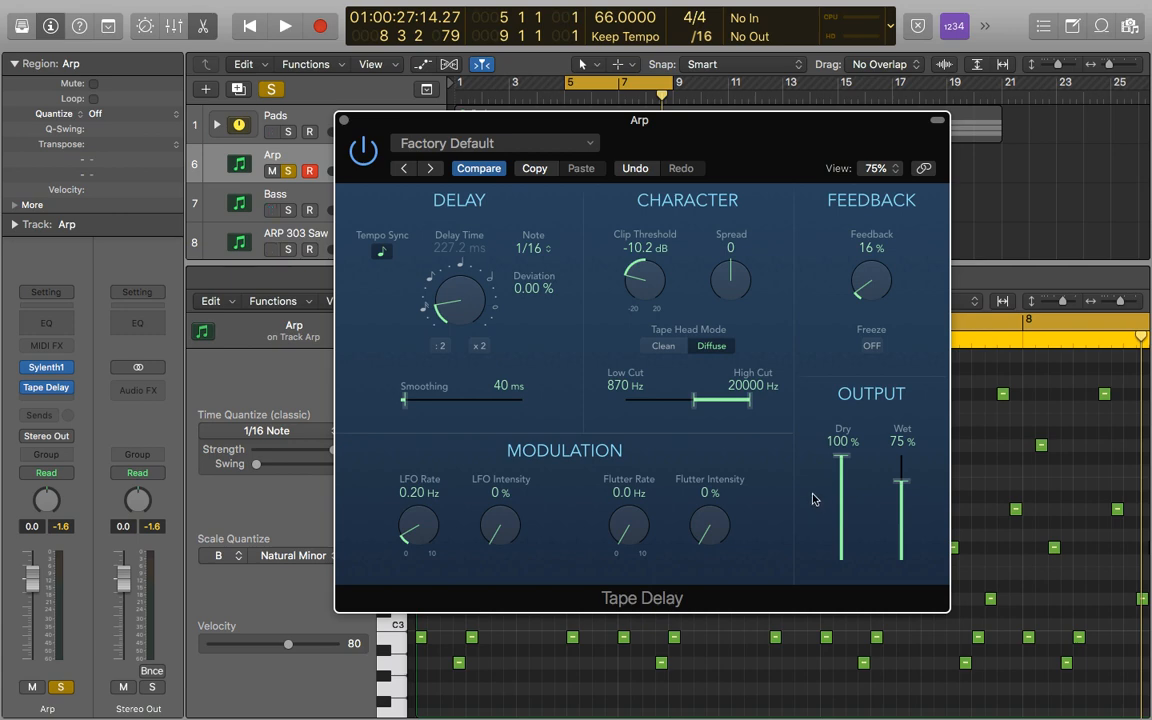
drag(872, 262, 872, 265)
drag(872, 270, 868, 175)
key(space)
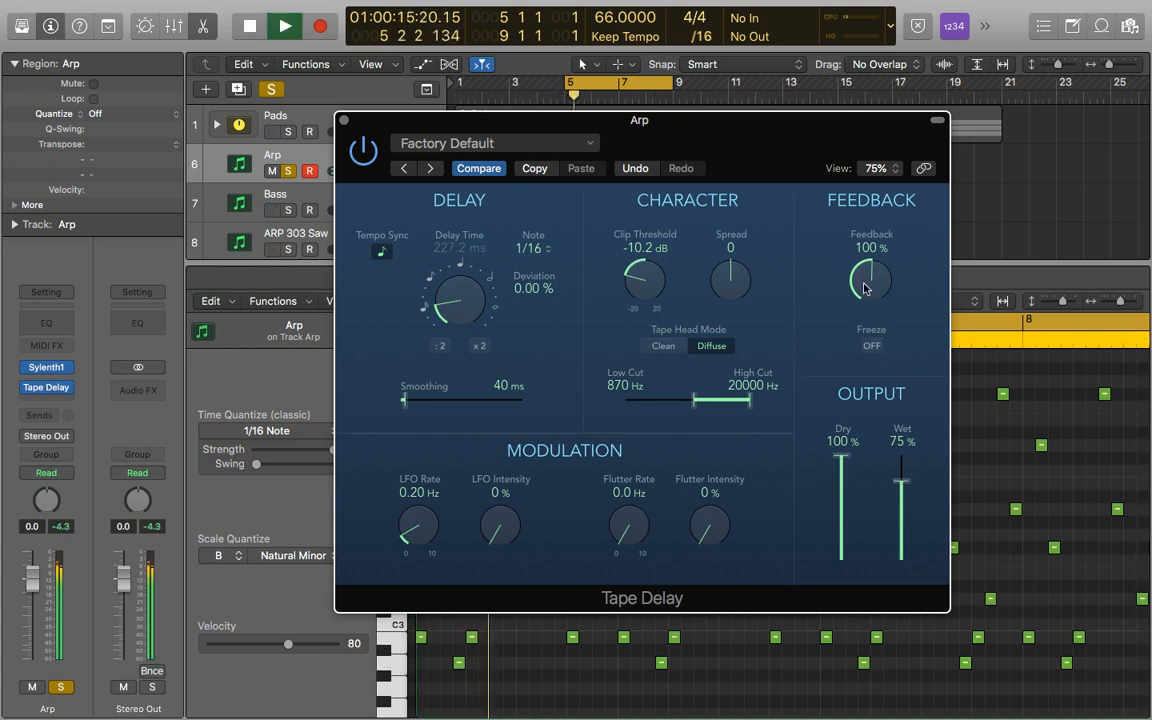
Lower the feedback to 49% during playback, stop, and reduce it further to 16%.
drag(866, 289, 864, 387)
key(space)
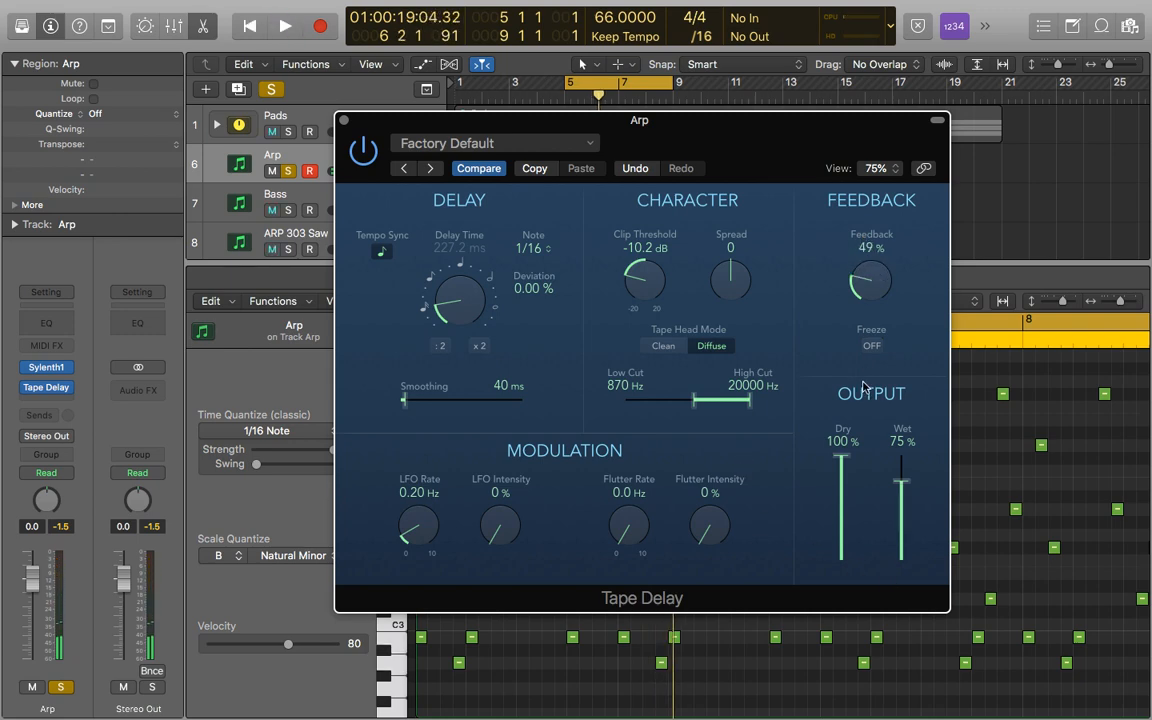
drag(860, 291, 860, 329)
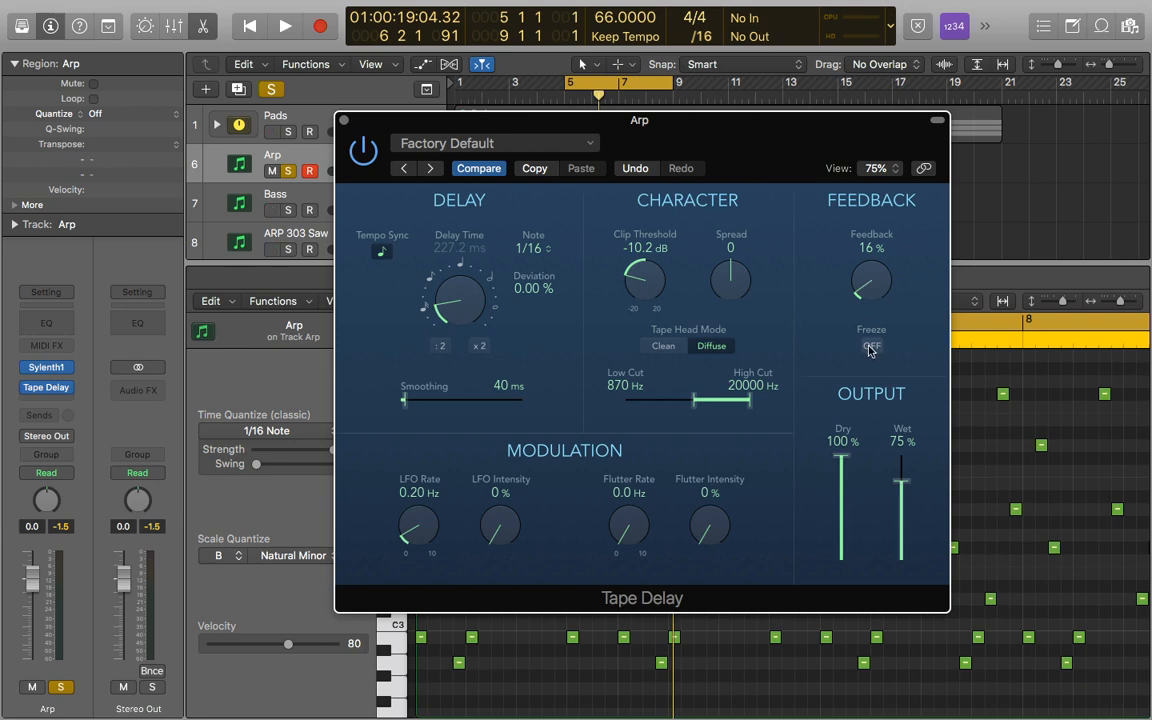
Audition the arp with Freeze switched on partway through playback, and turn Freeze off after stopping.
key(space)
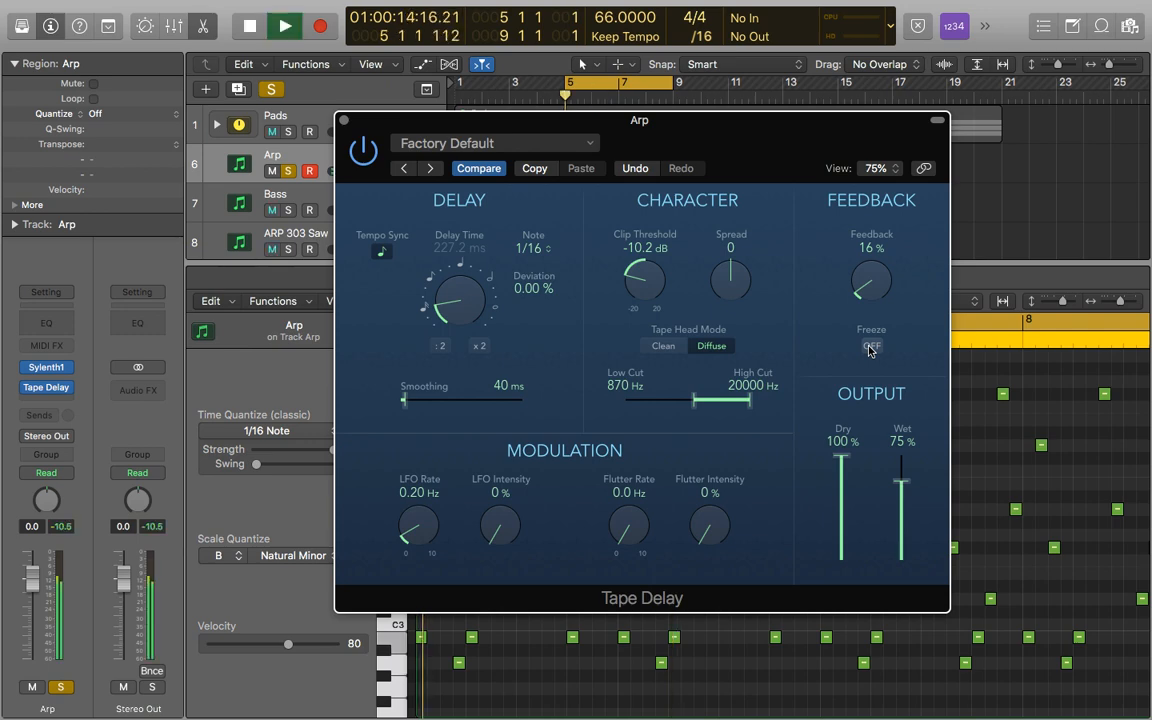
click(869, 347)
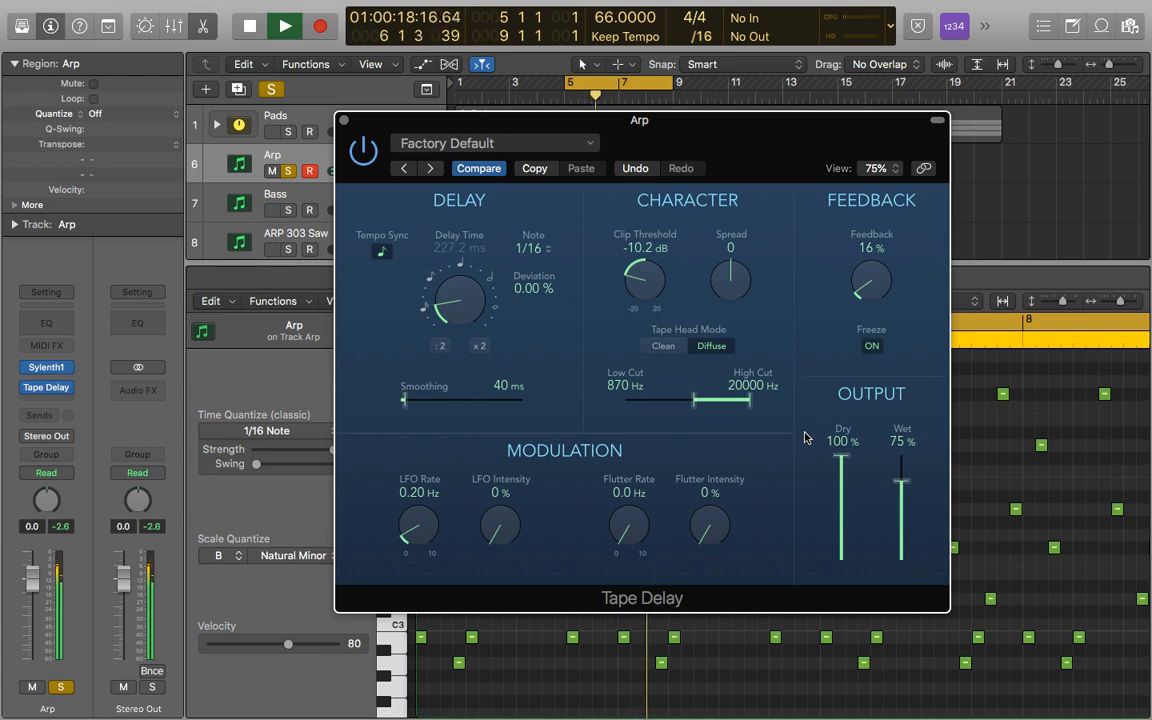
key(space)
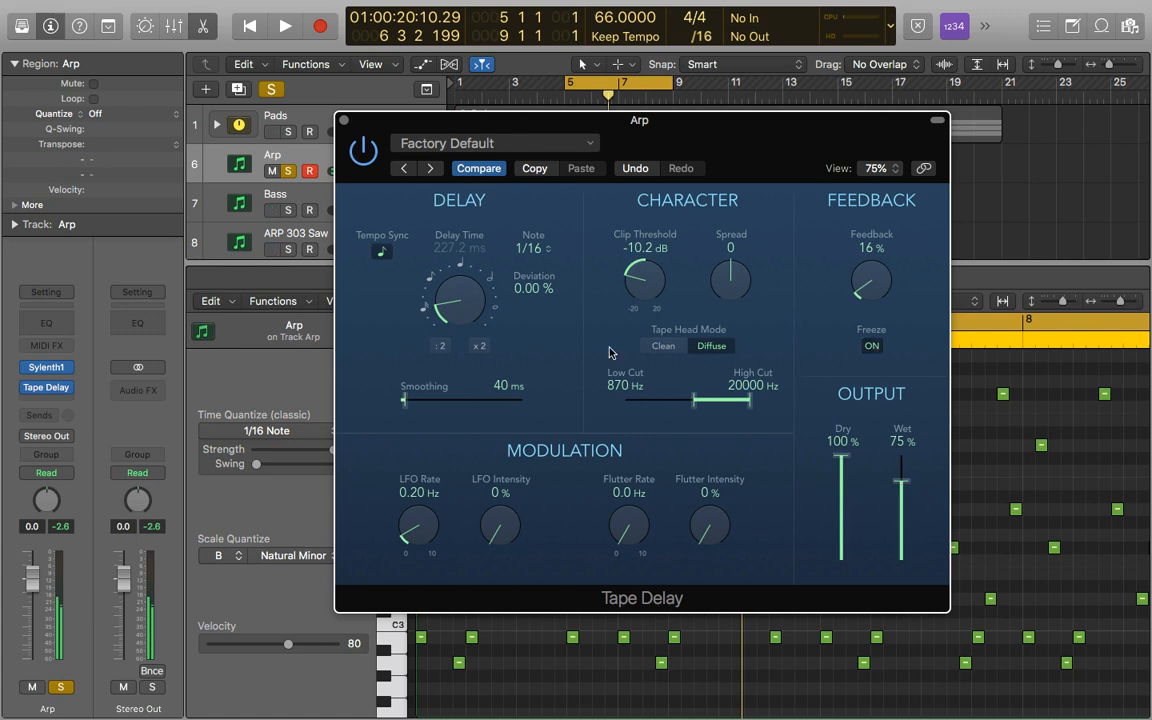
click(873, 348)
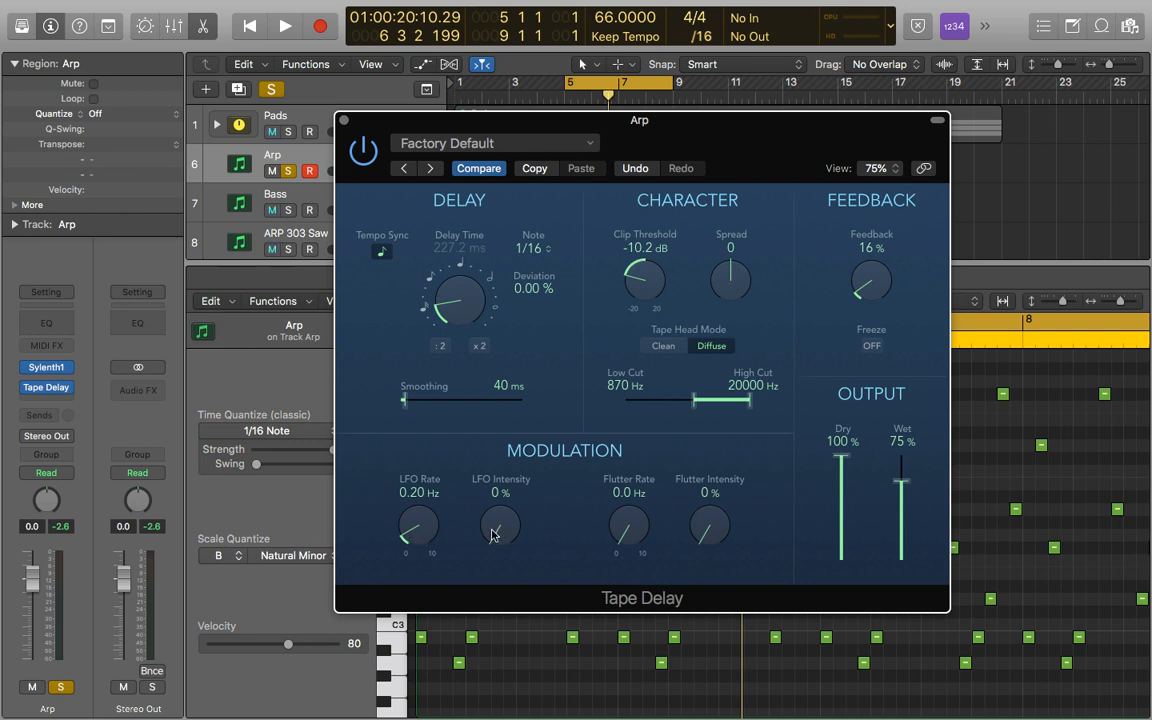
Set the LFO intensity to 100% and, during playback, raise the LFO rate from zero to 0.90 Hz.
drag(503, 531, 464, 124)
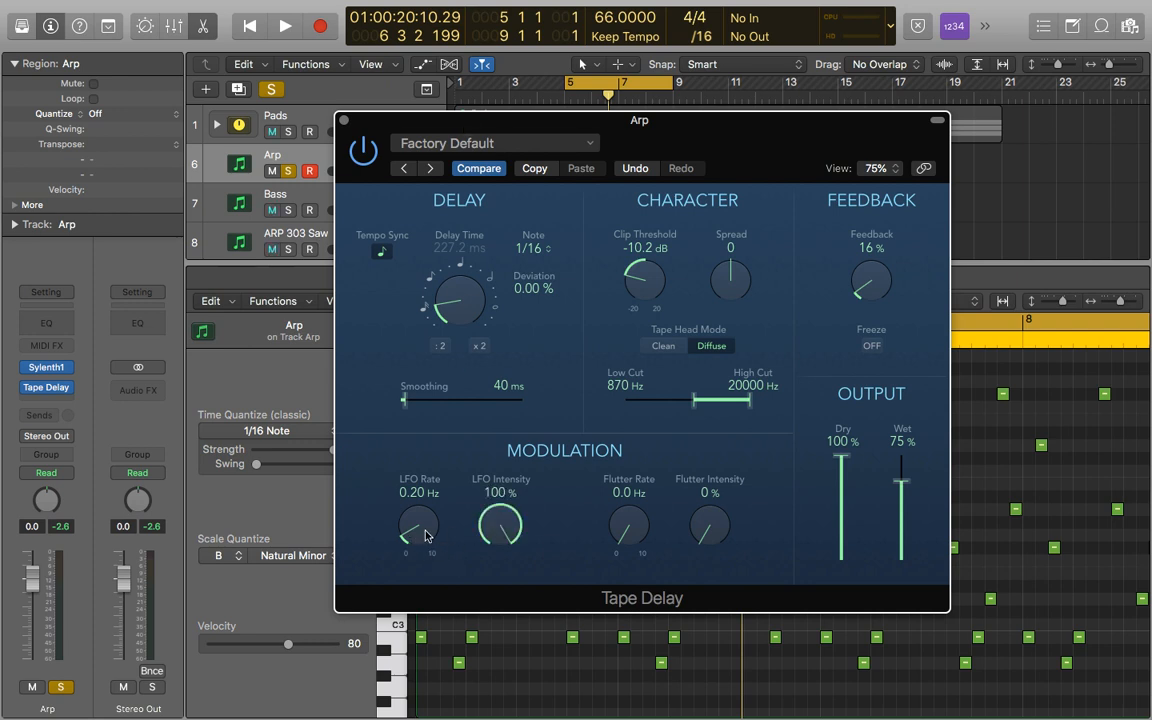
drag(421, 529, 419, 589)
key(space)
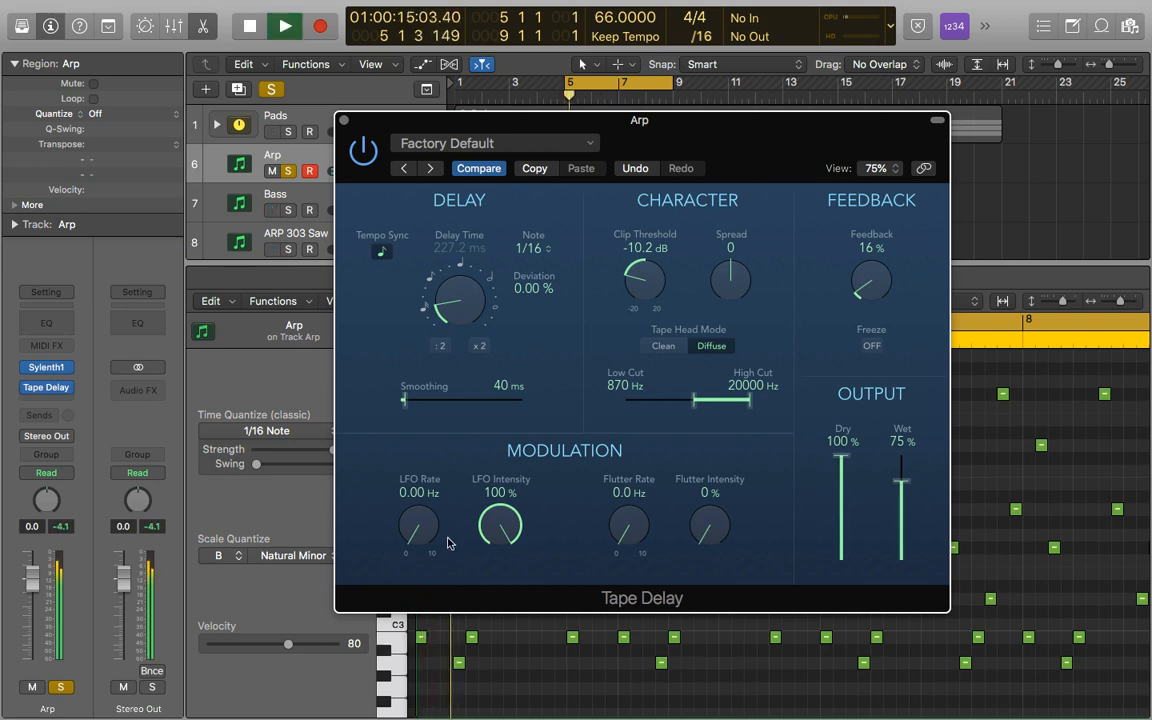
drag(406, 538, 656, 427)
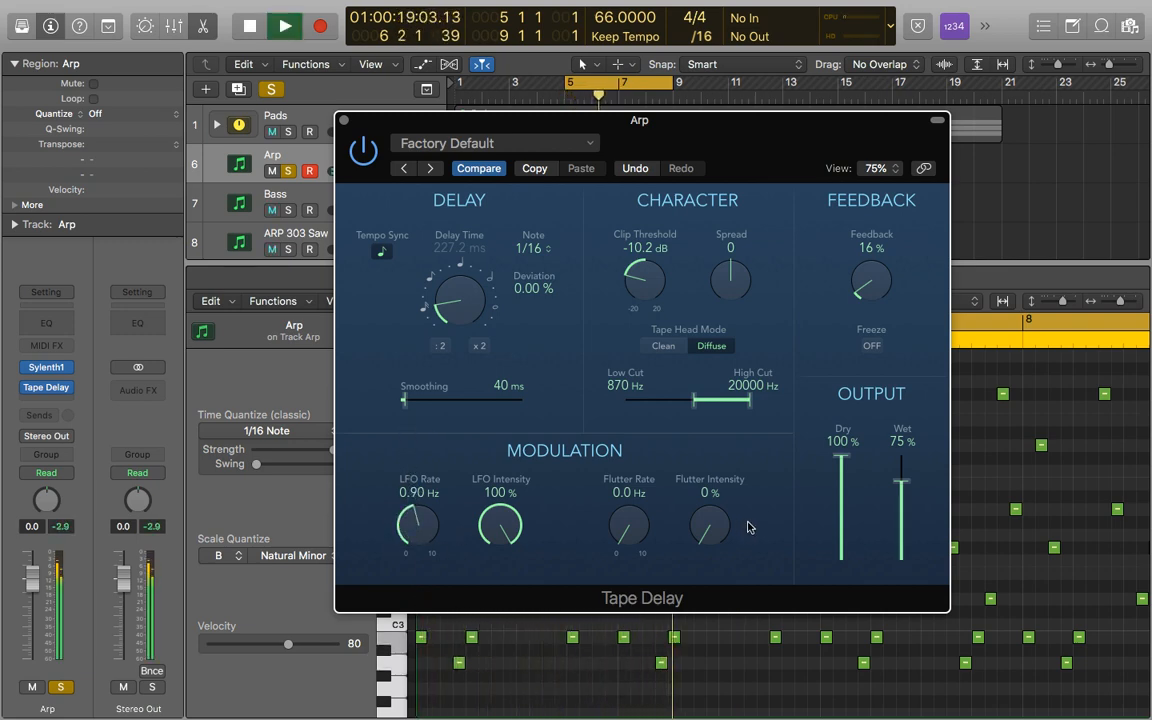
Mute the dry signal and audition the LFO modulation with its rate raised to 6.04 Hz.
drag(840, 456, 831, 610)
drag(842, 519, 841, 565)
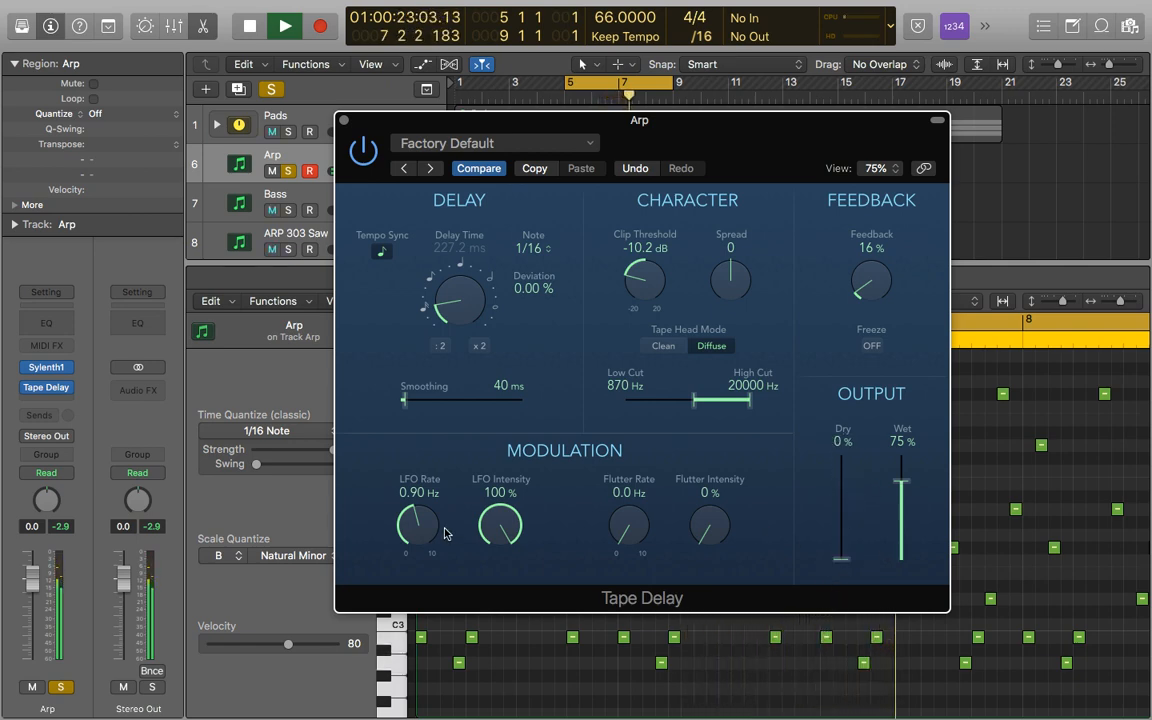
drag(418, 525, 419, 446)
key(space)
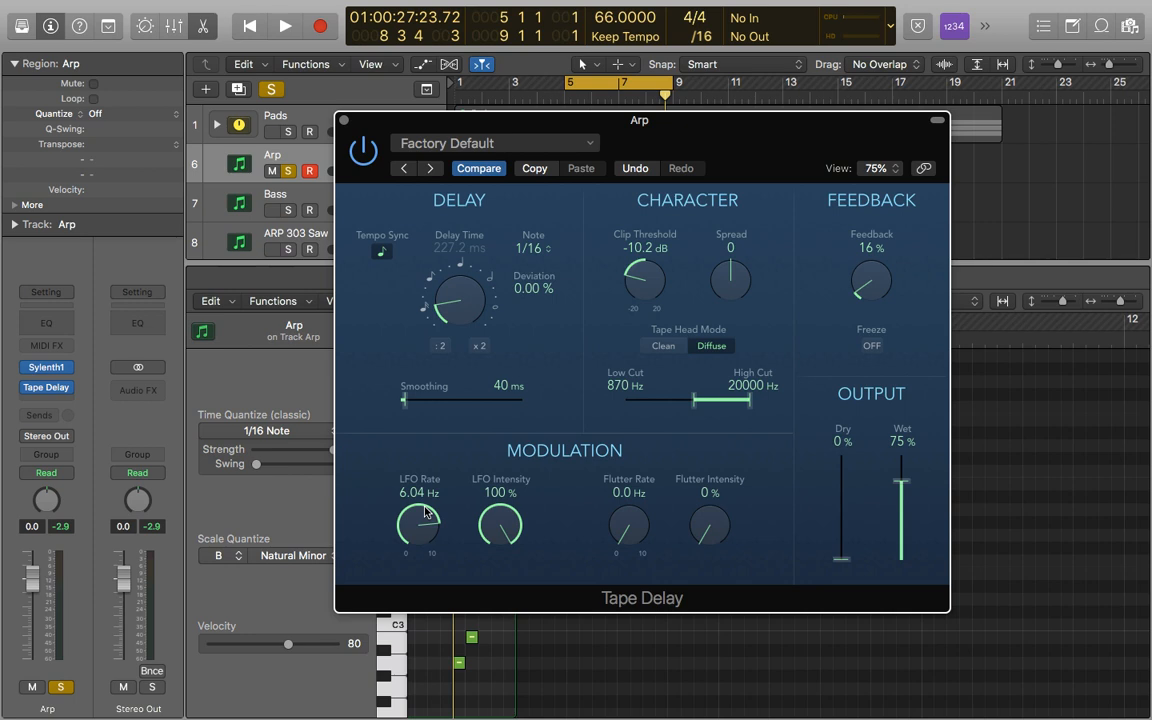
Set the LFO rate to 0.20 Hz and the LFO intensity to 16%, and audition the subtle modulation.
drag(425, 514, 424, 653)
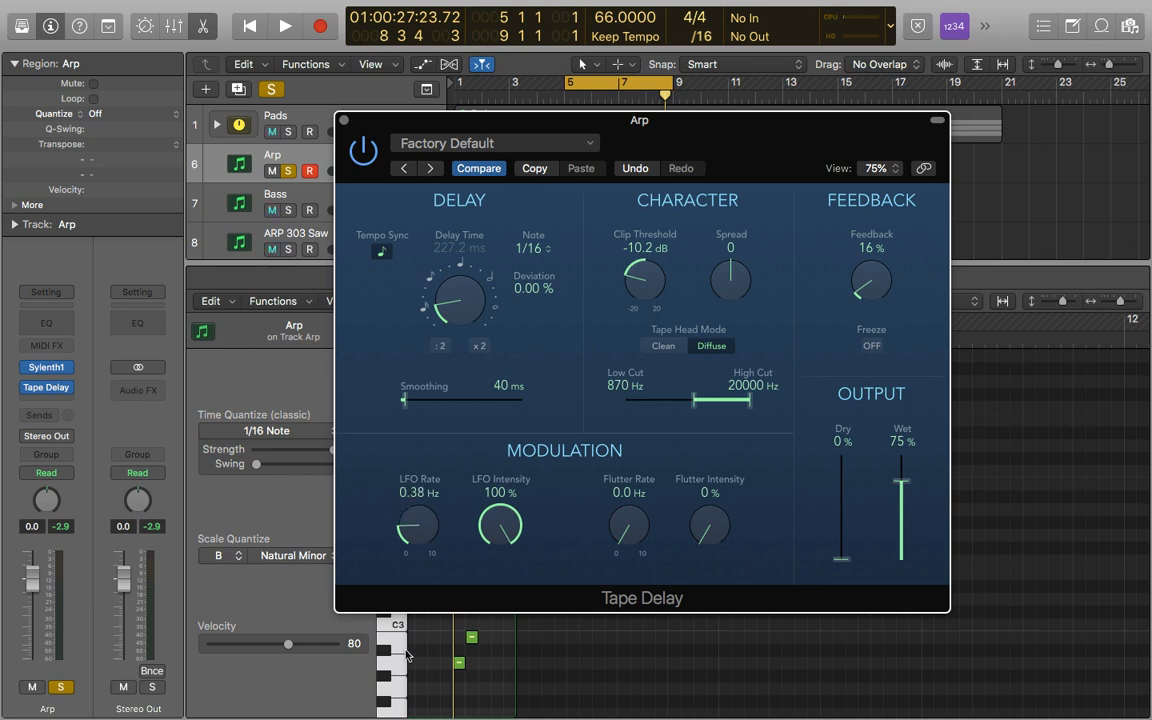
drag(415, 525, 415, 538)
drag(493, 515, 493, 719)
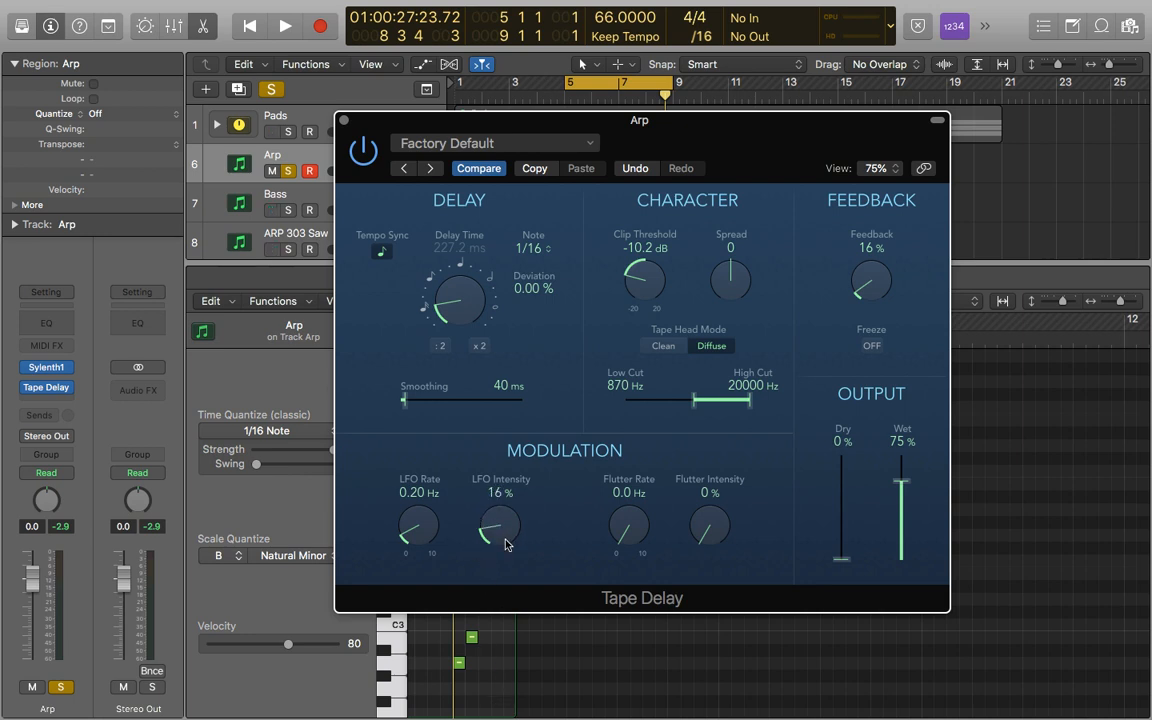
key(space)
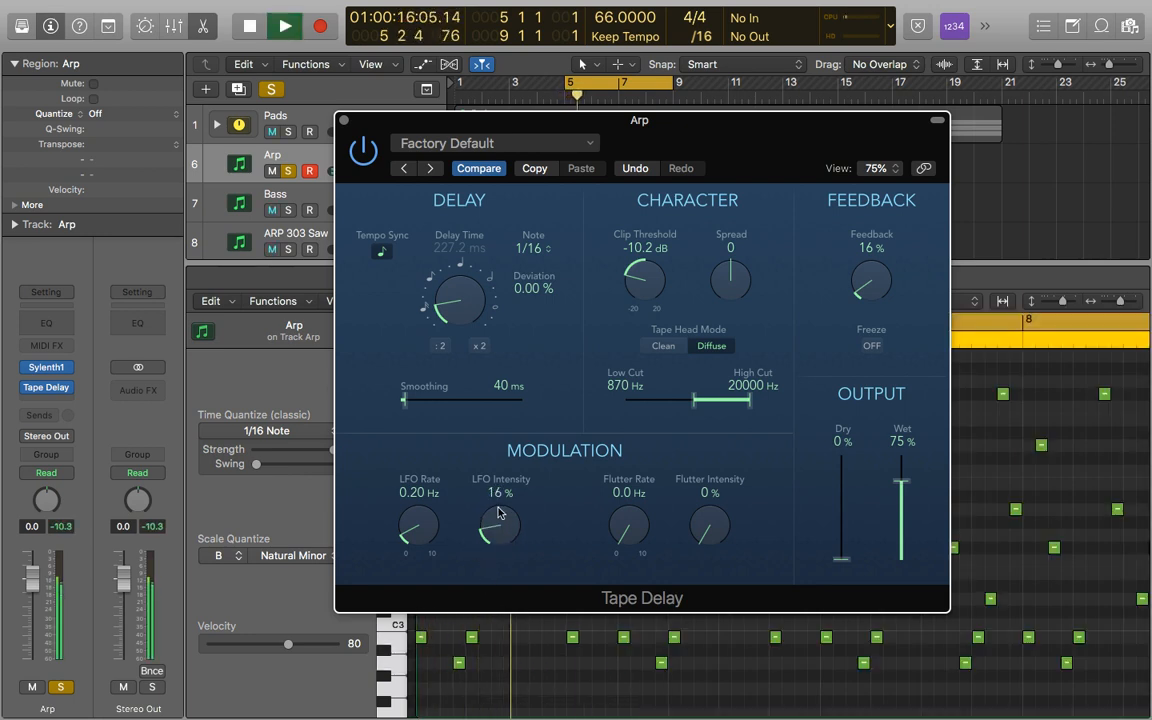
key(space)
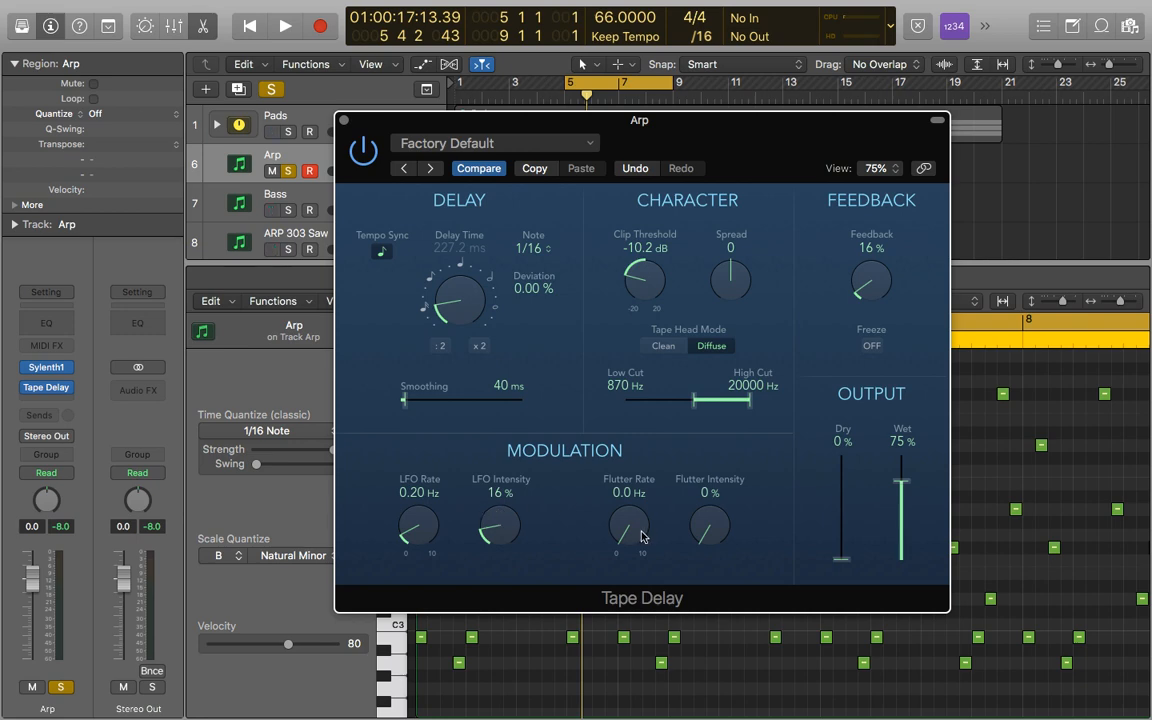
Set the LFO intensity to 0% and audition the flutter at 100% intensity with a 3.7 Hz rate.
drag(499, 525, 501, 637)
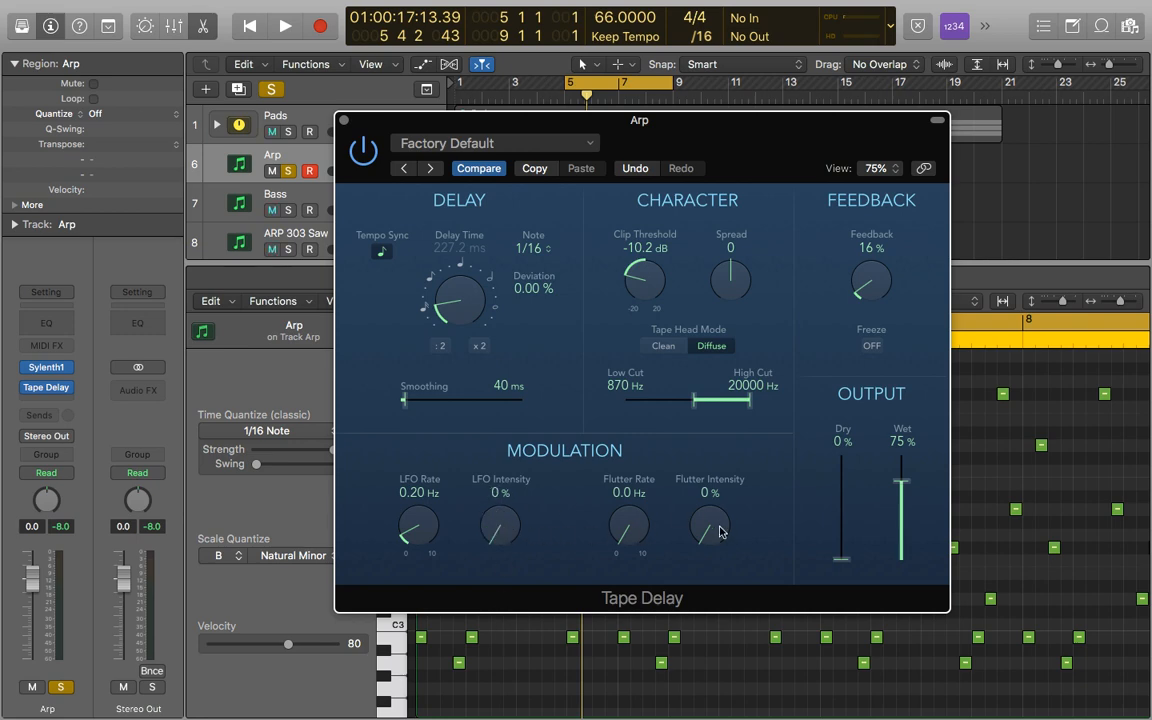
drag(720, 532, 720, 440)
key(space)
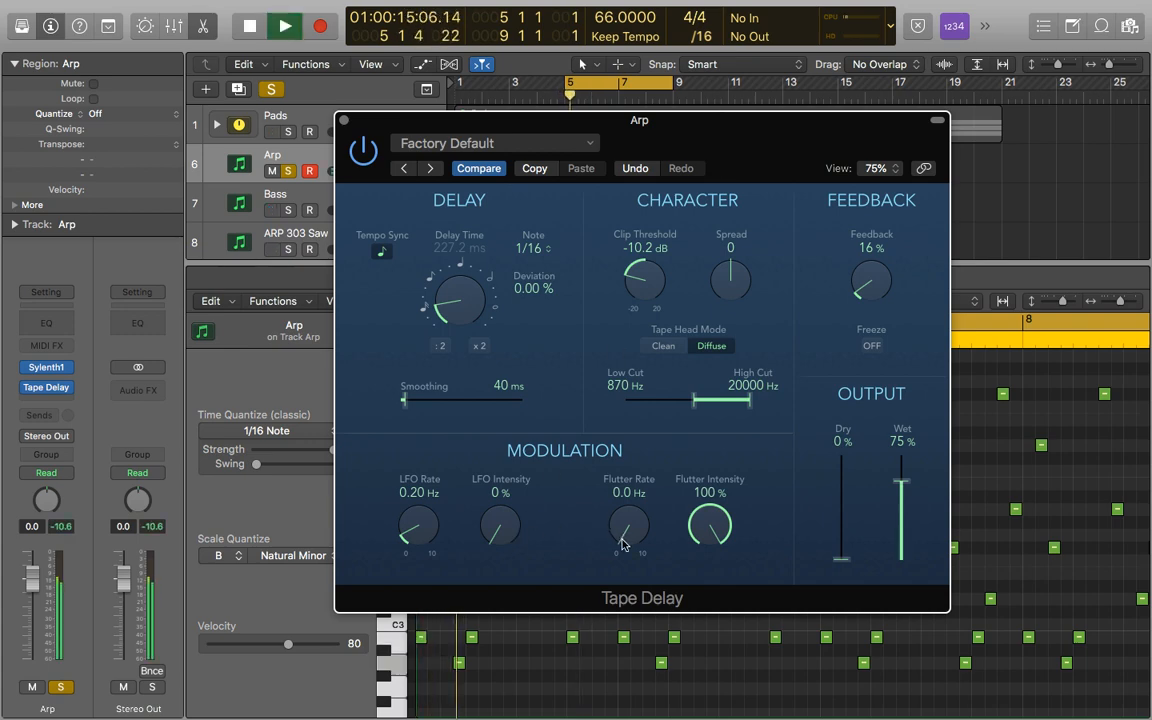
drag(622, 543, 628, 456)
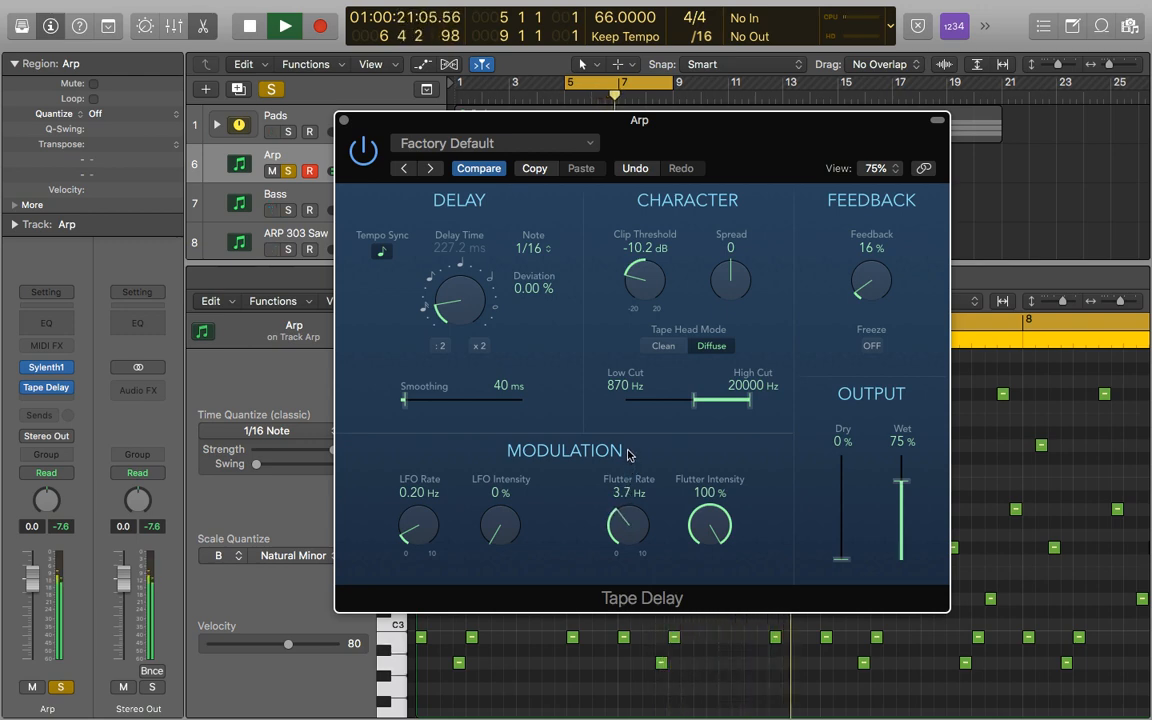
key(space)
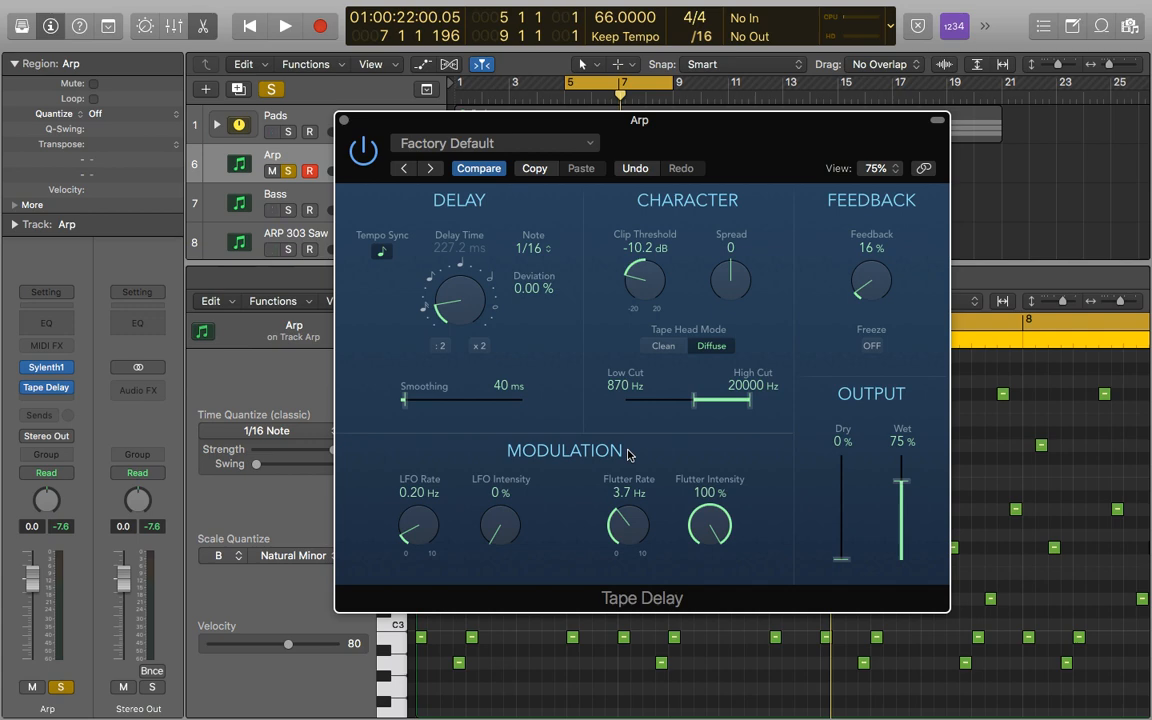
Set the flutter to 0.6 Hz and 13% intensity with the LFO intensity at 12%, and start playback.
drag(625, 522, 626, 529)
drag(709, 524, 706, 611)
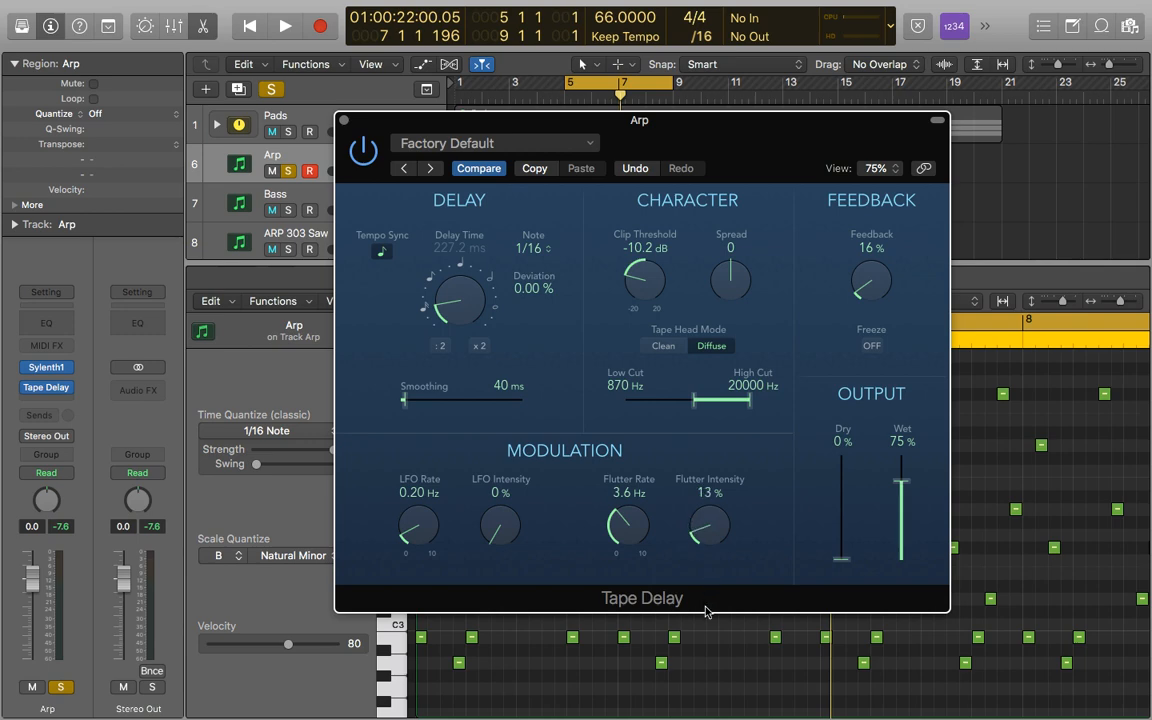
drag(636, 536, 620, 608)
drag(499, 528, 502, 507)
key(space)
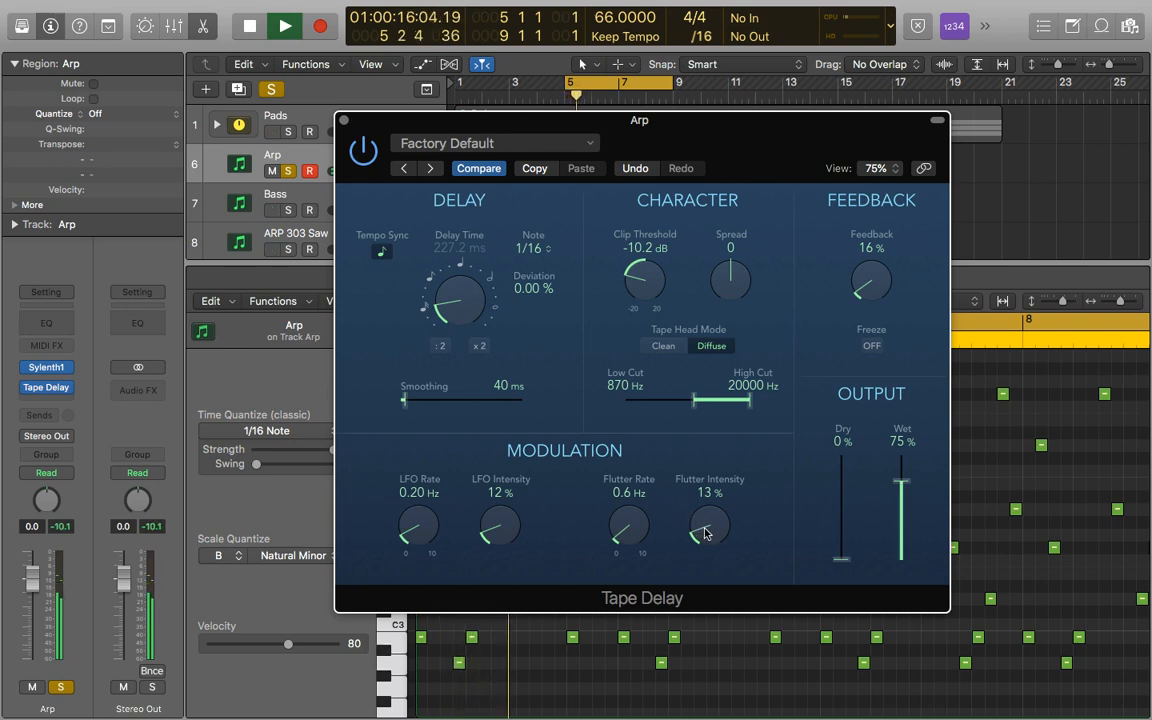
Raise the LFO intensity to 20% and the flutter to 0.9 Hz and 21% intensity while listening.
drag(706, 530, 705, 520)
drag(501, 531, 502, 515)
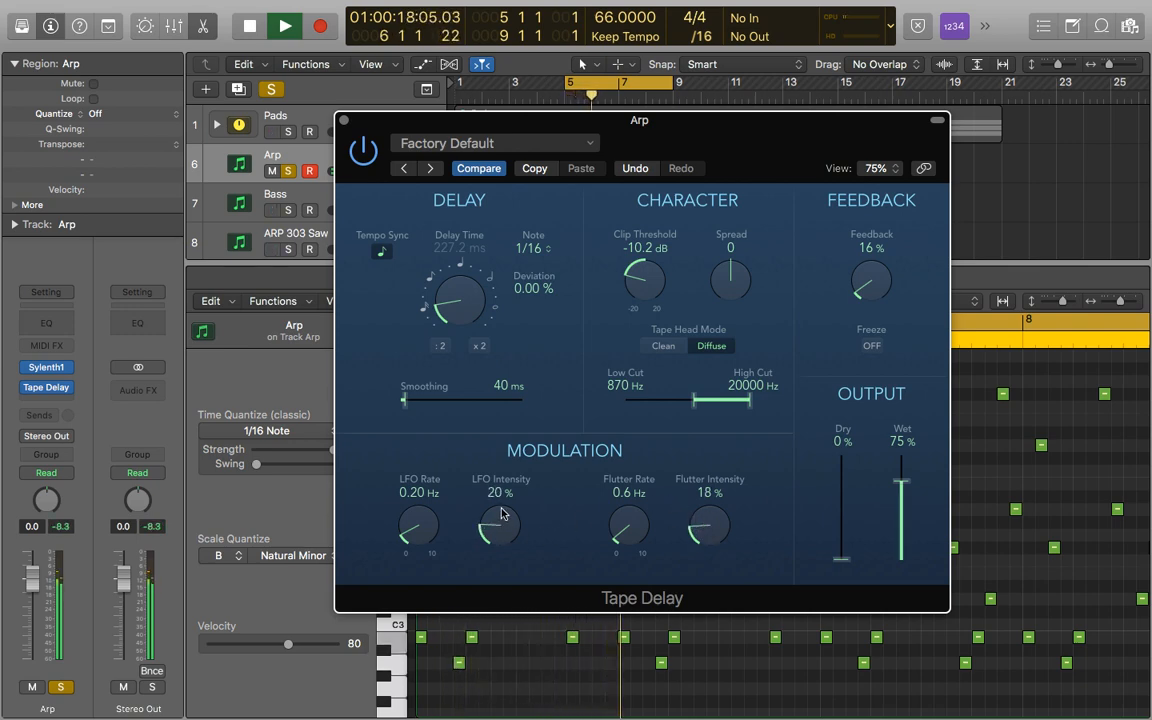
drag(696, 533, 716, 519)
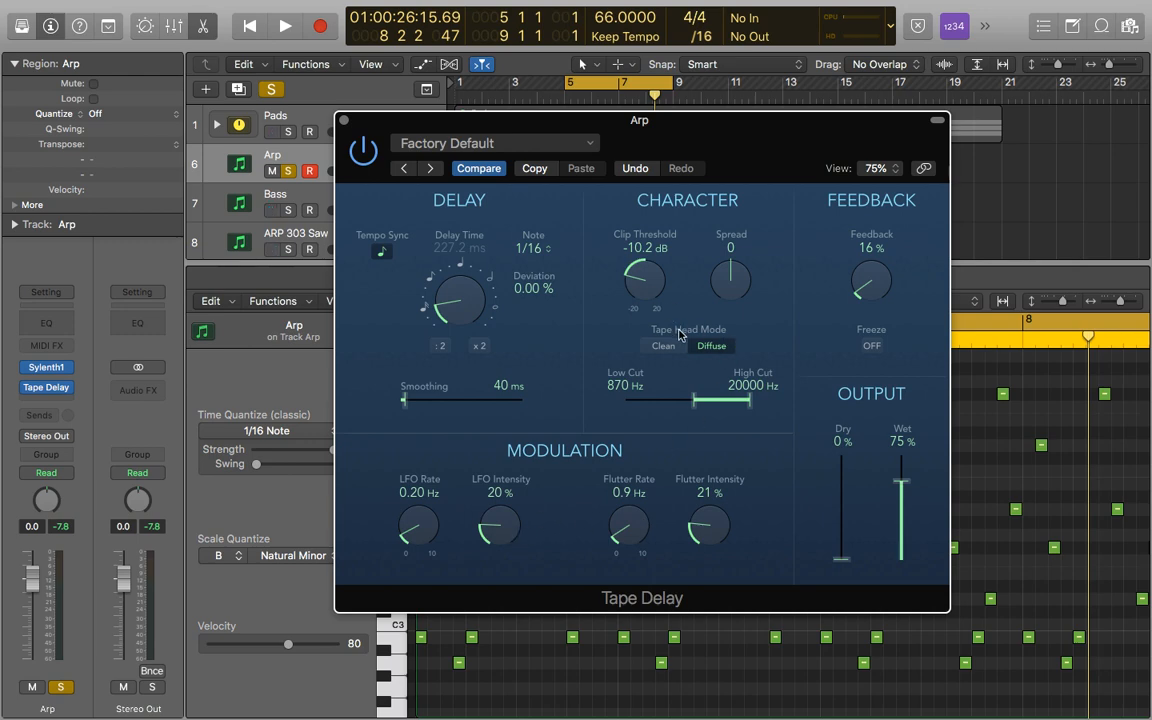
key(super+z)
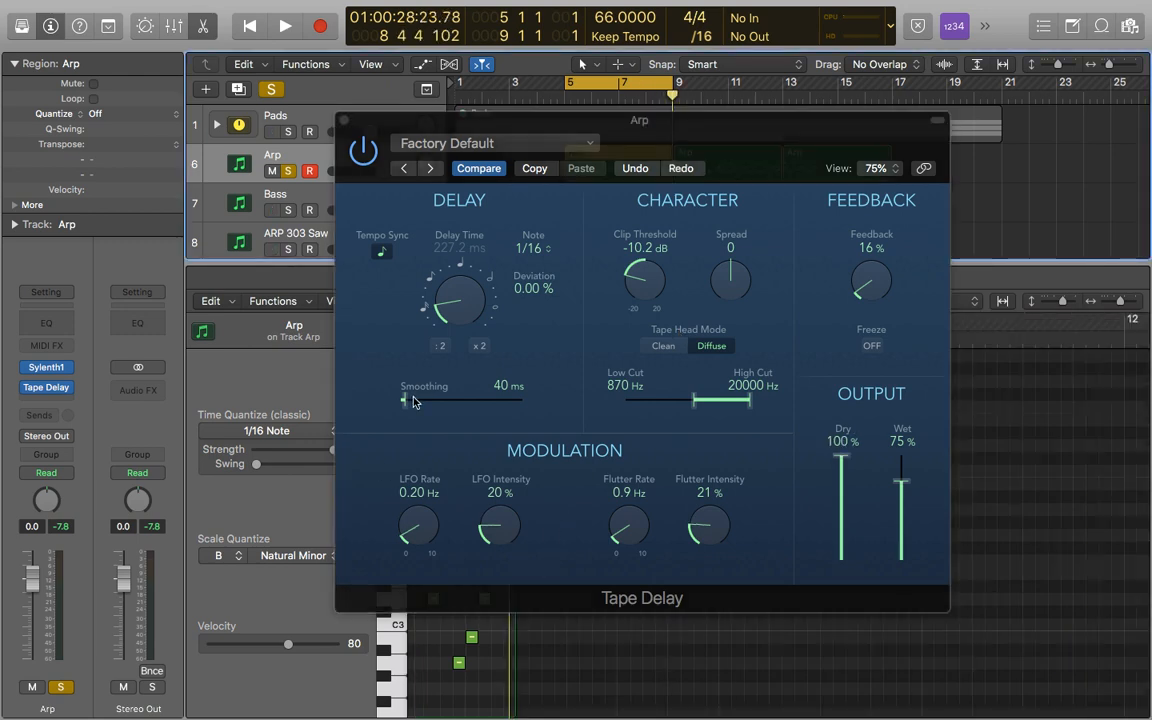
key(super+shift+z)
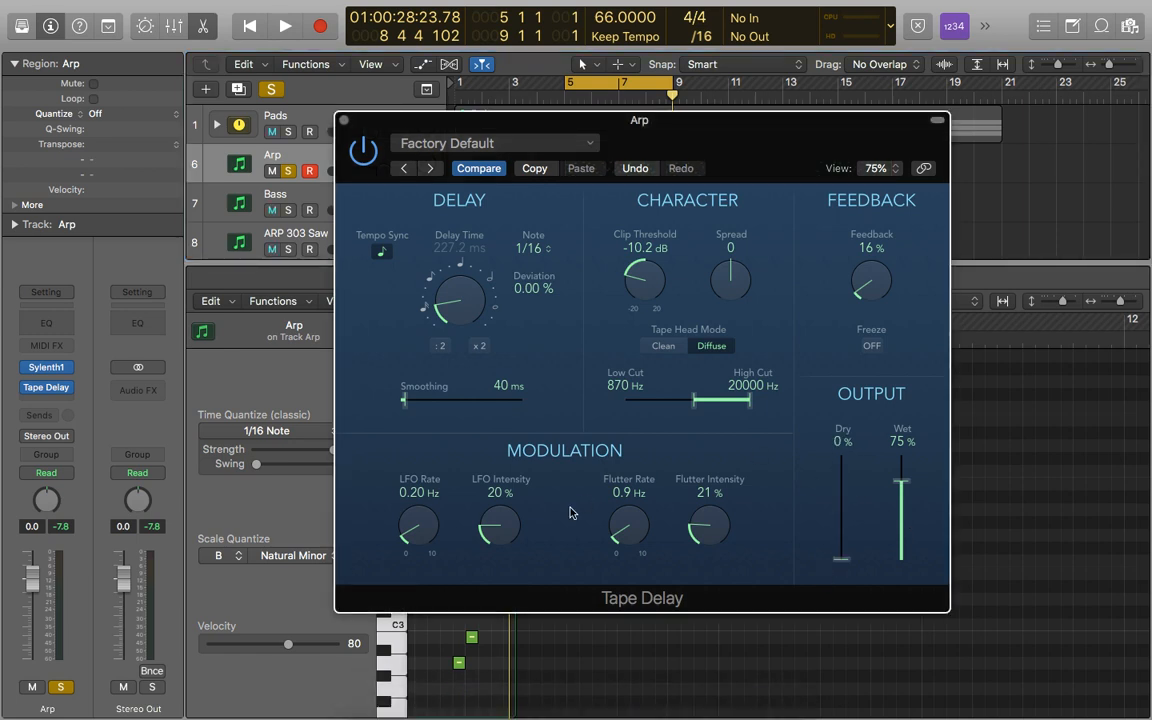
Compare 0 ms and 290 ms smoothing during playback with 100% LFO intensity and the LFO rate raised from 0.56 to 5.86 Hz.
drag(497, 530, 497, 275)
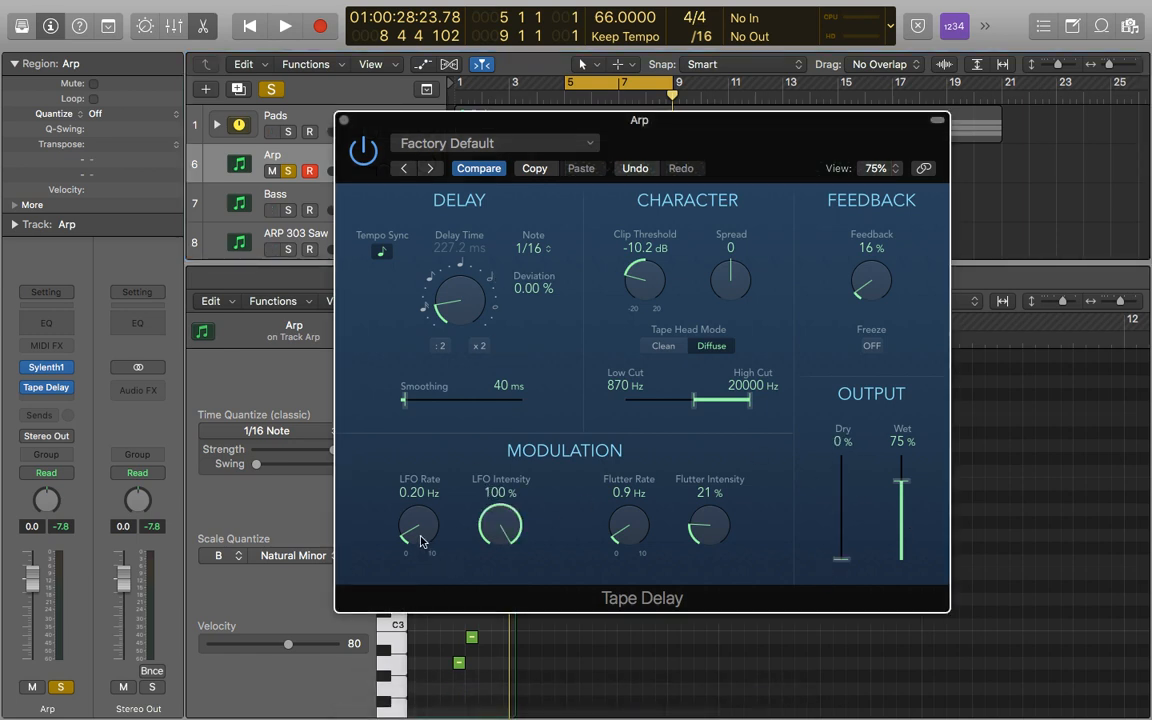
drag(420, 541, 377, 445)
drag(404, 402, 391, 403)
key(space)
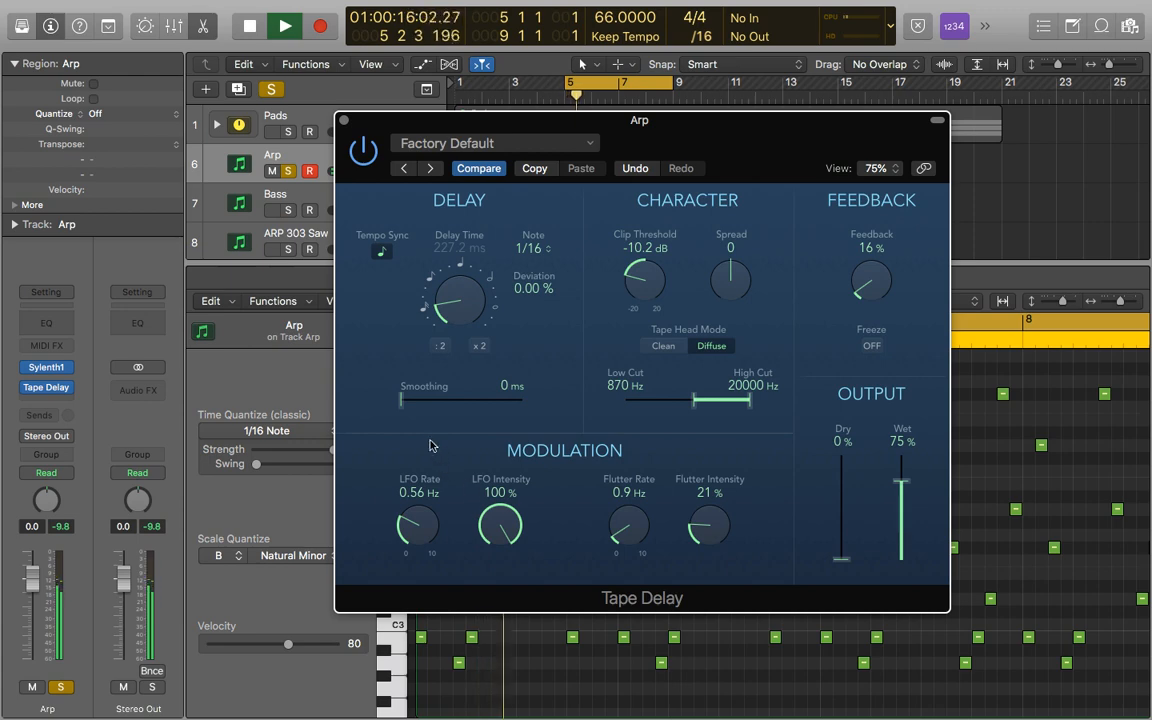
drag(410, 512, 437, 405)
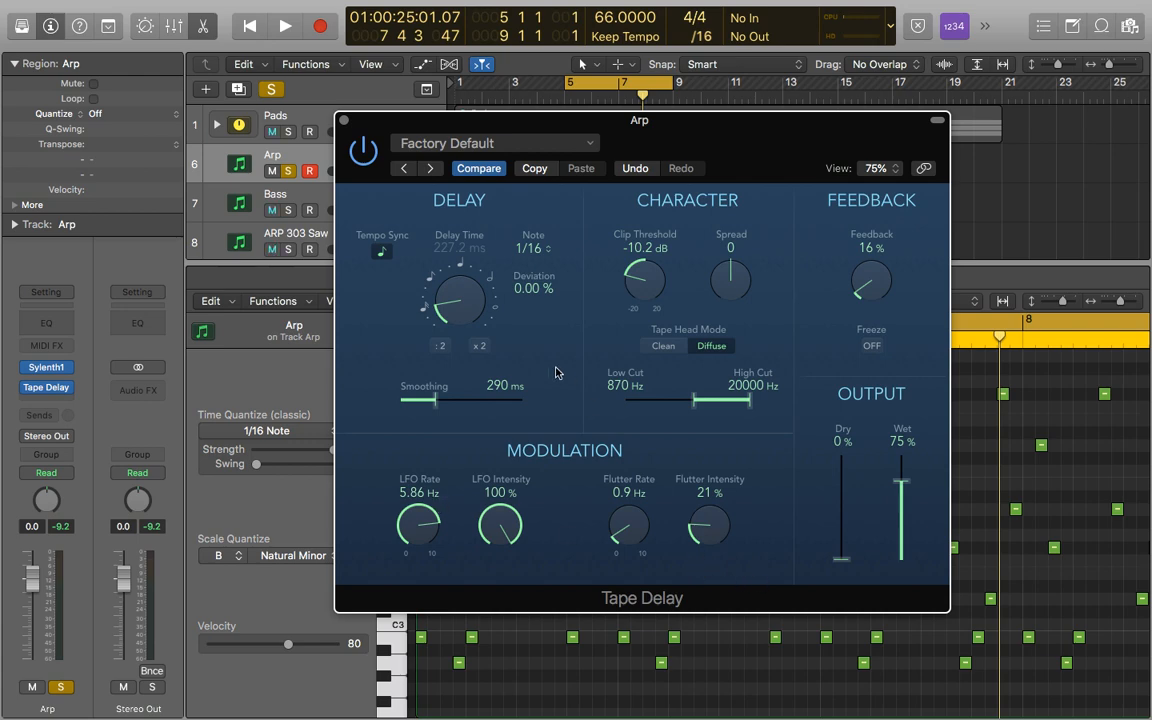
Set the LFO to 0.32 Hz and 20% intensity, the smoothing to 60 ms, and the dry level to 100%.
drag(500, 510, 493, 711)
drag(412, 531, 399, 683)
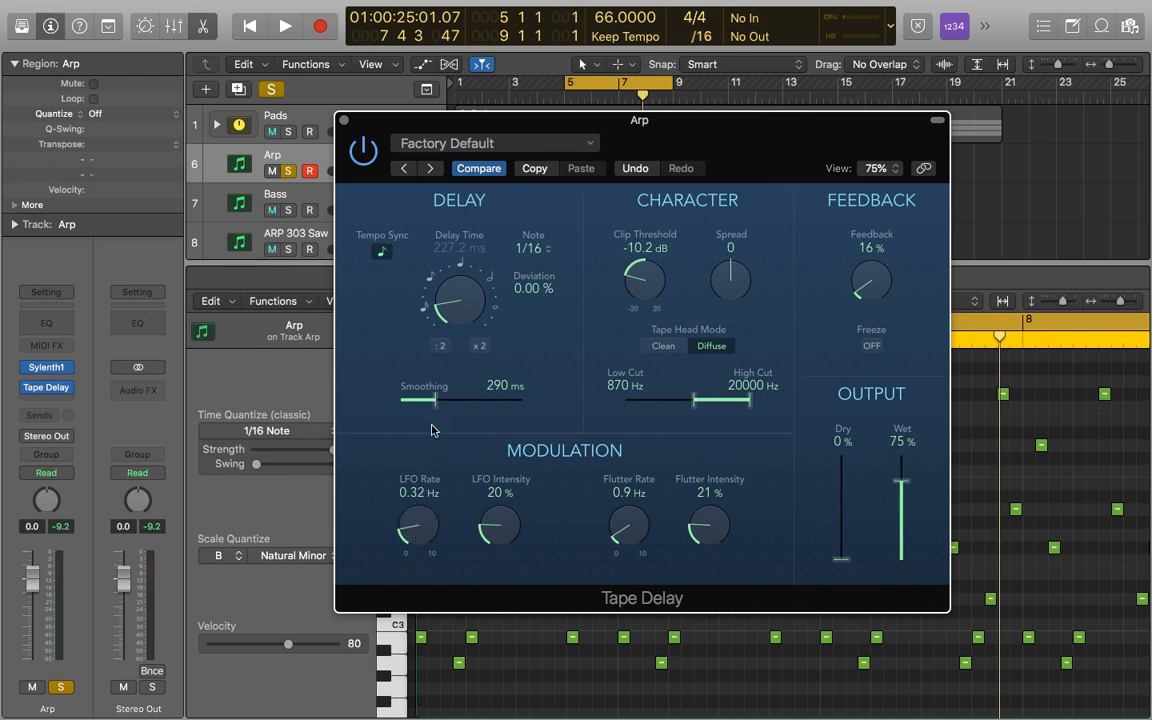
drag(432, 408, 404, 406)
drag(841, 558, 841, 321)
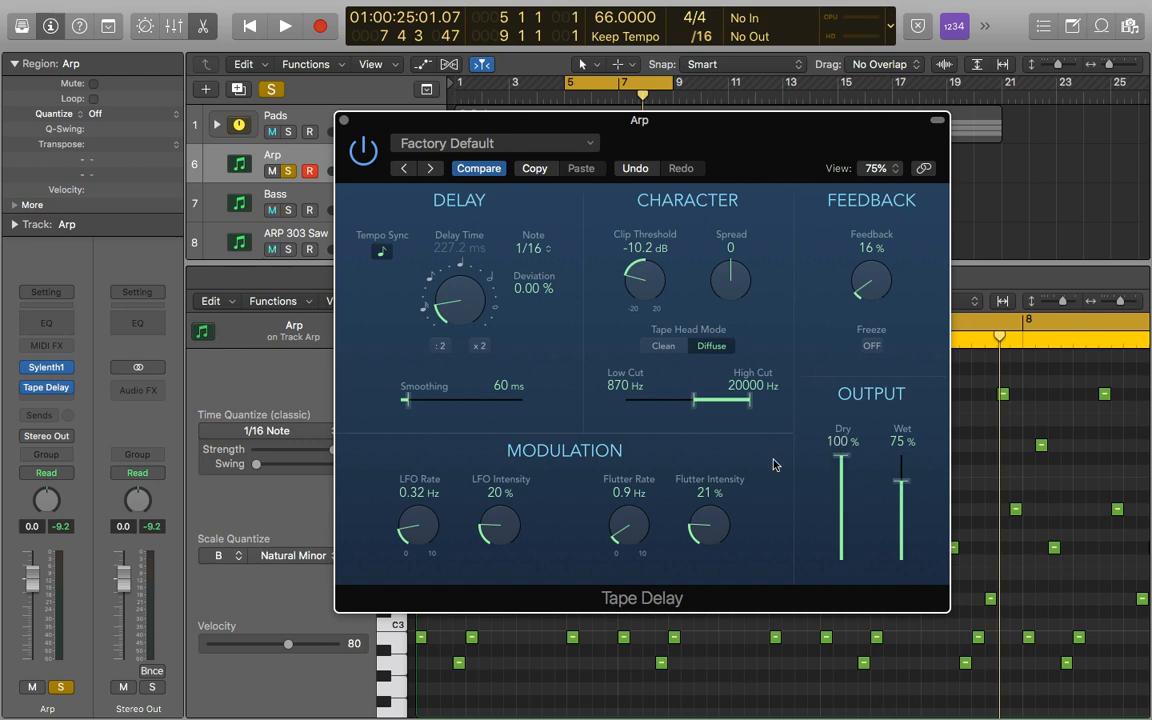
During playback, set the LFO to 0.36 Hz and 23% intensity, the wet level to 70%, and the clip threshold to -11.2 dB.
key(space)
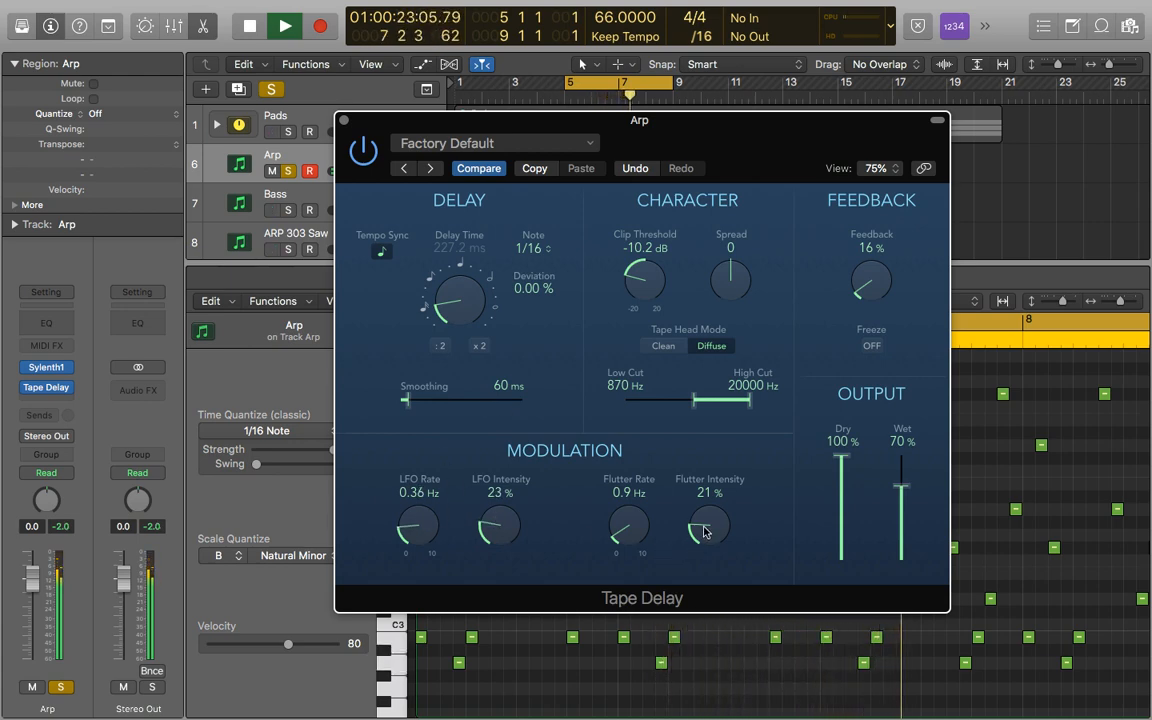
drag(640, 282, 643, 300)
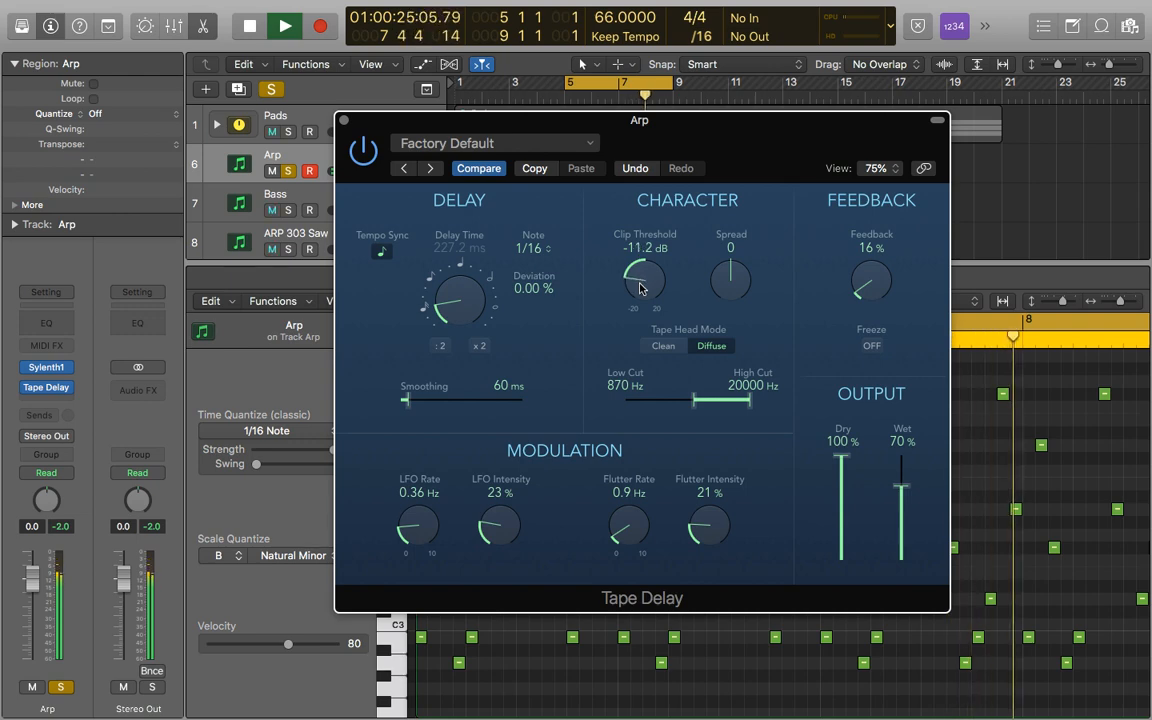
Raise the feedback to 21% and adjust the delay's deviation to +6.67% while the arp plays.
drag(535, 292, 542, 280)
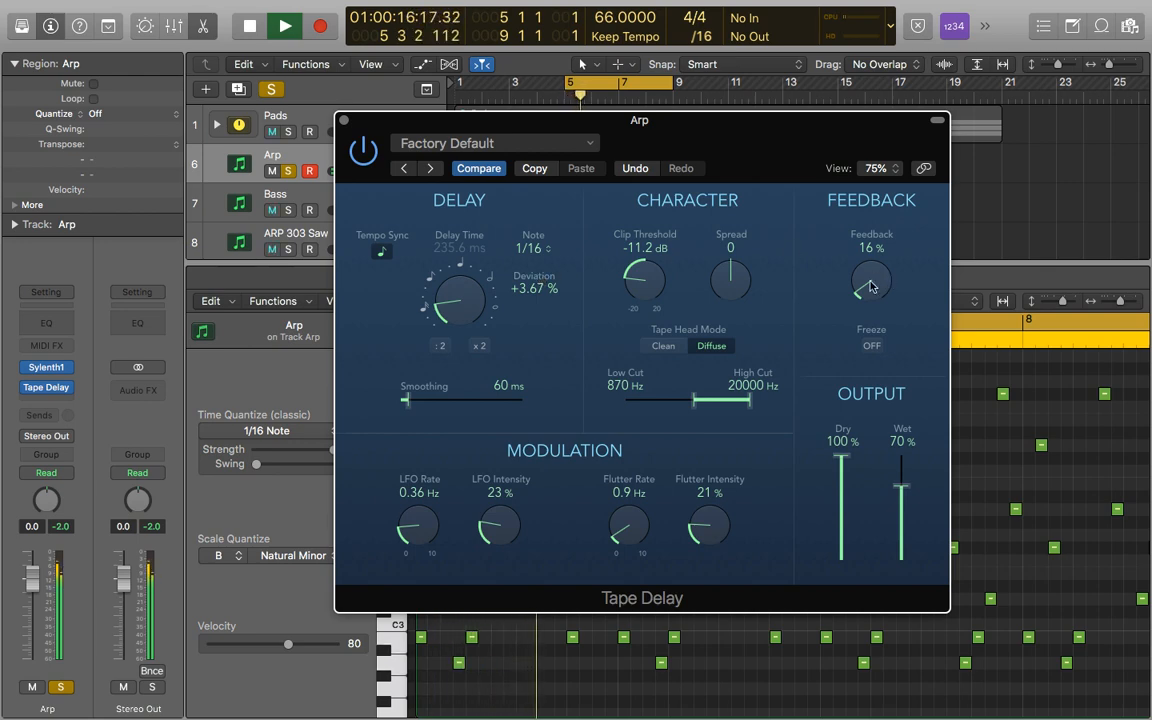
drag(871, 285, 872, 277)
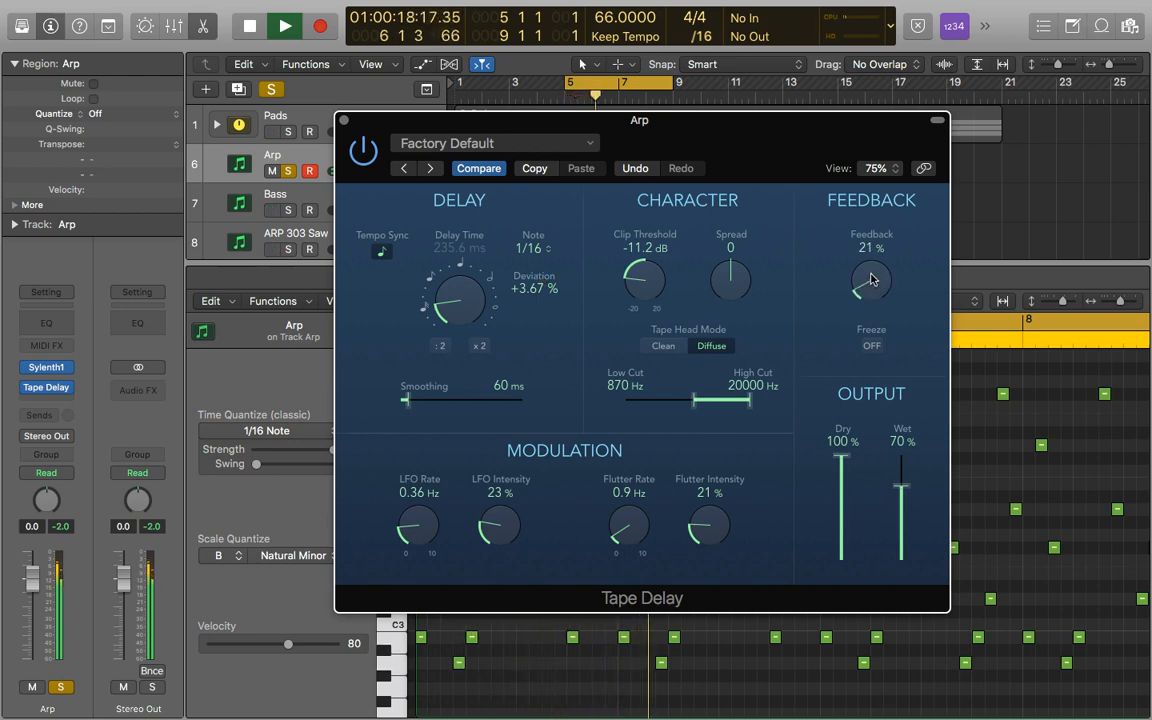
drag(533, 302, 534, 292)
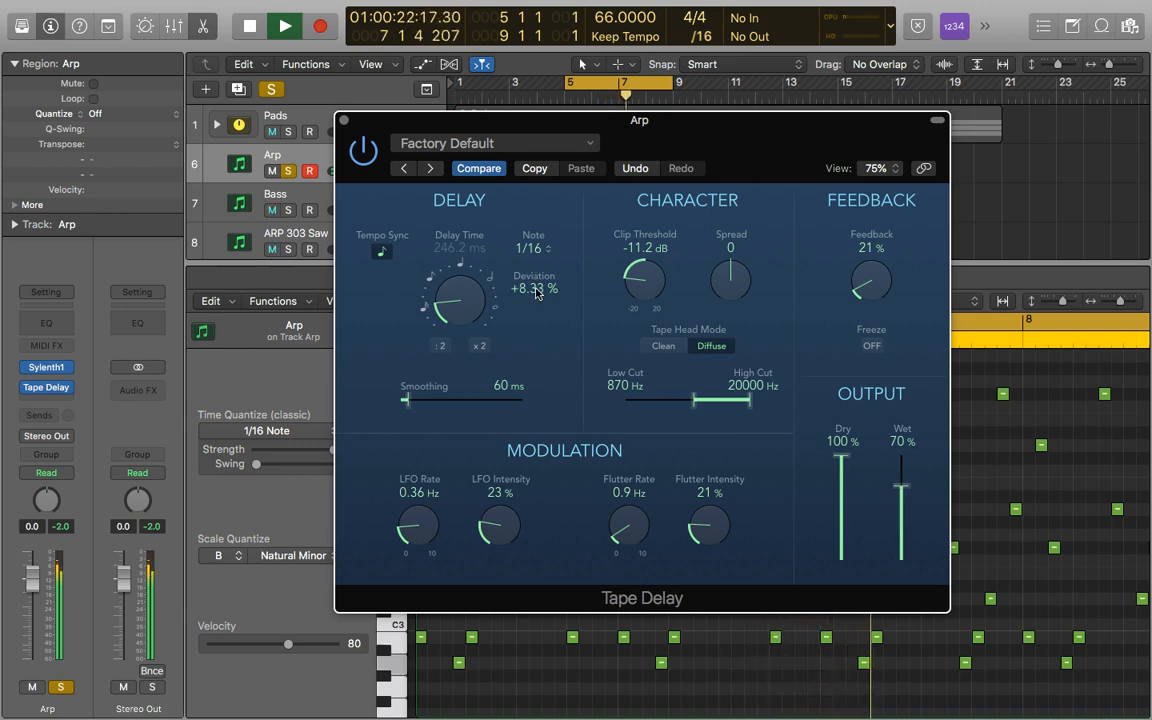
drag(537, 292, 537, 298)
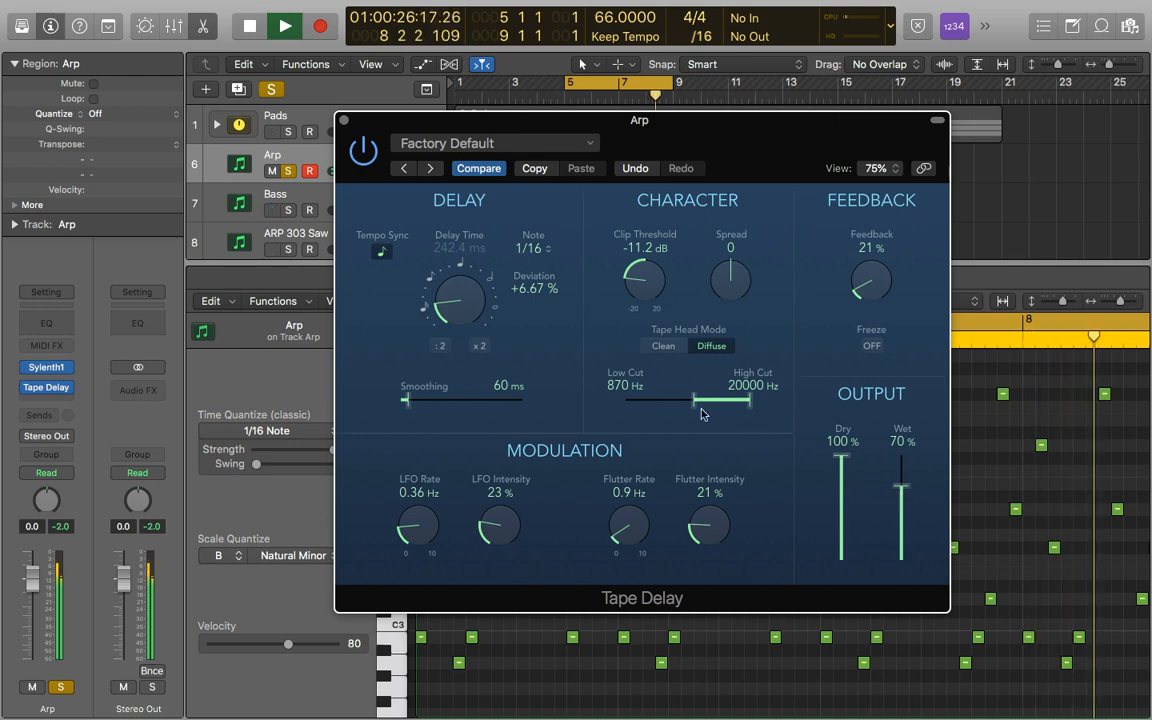
Lower the high cut to 14100 Hz and the clip threshold to -12.0 dB, and stop playback.
drag(749, 408, 743, 408)
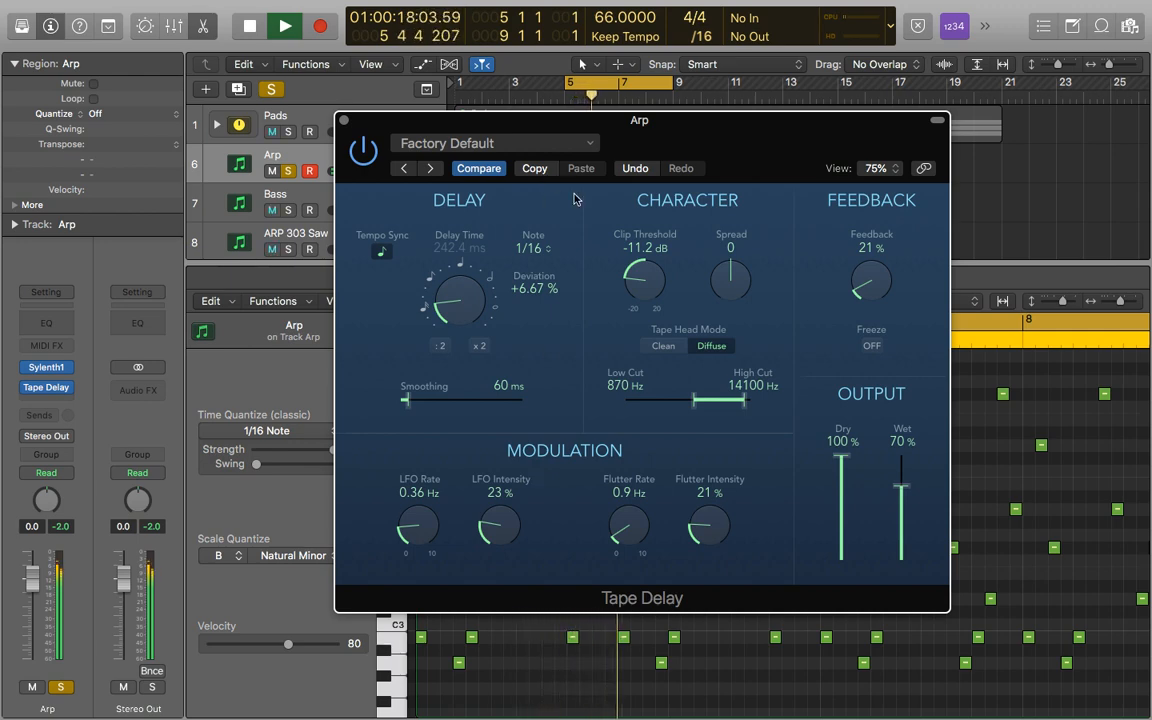
drag(650, 279, 652, 283)
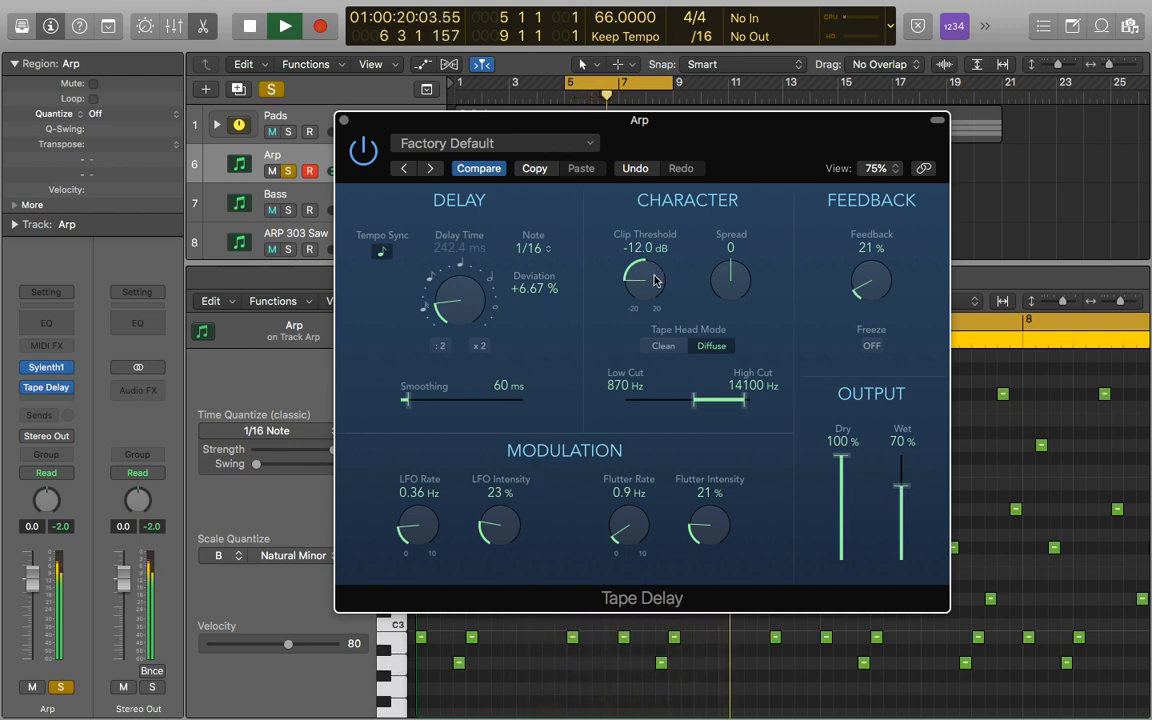
key(space)
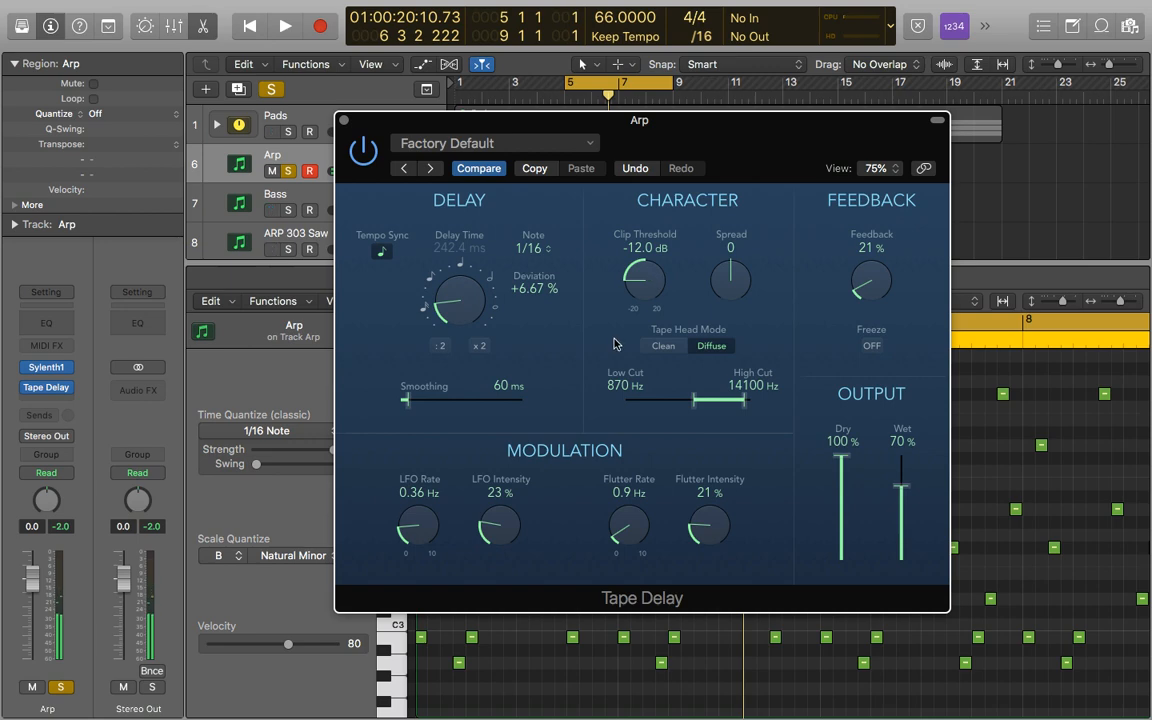